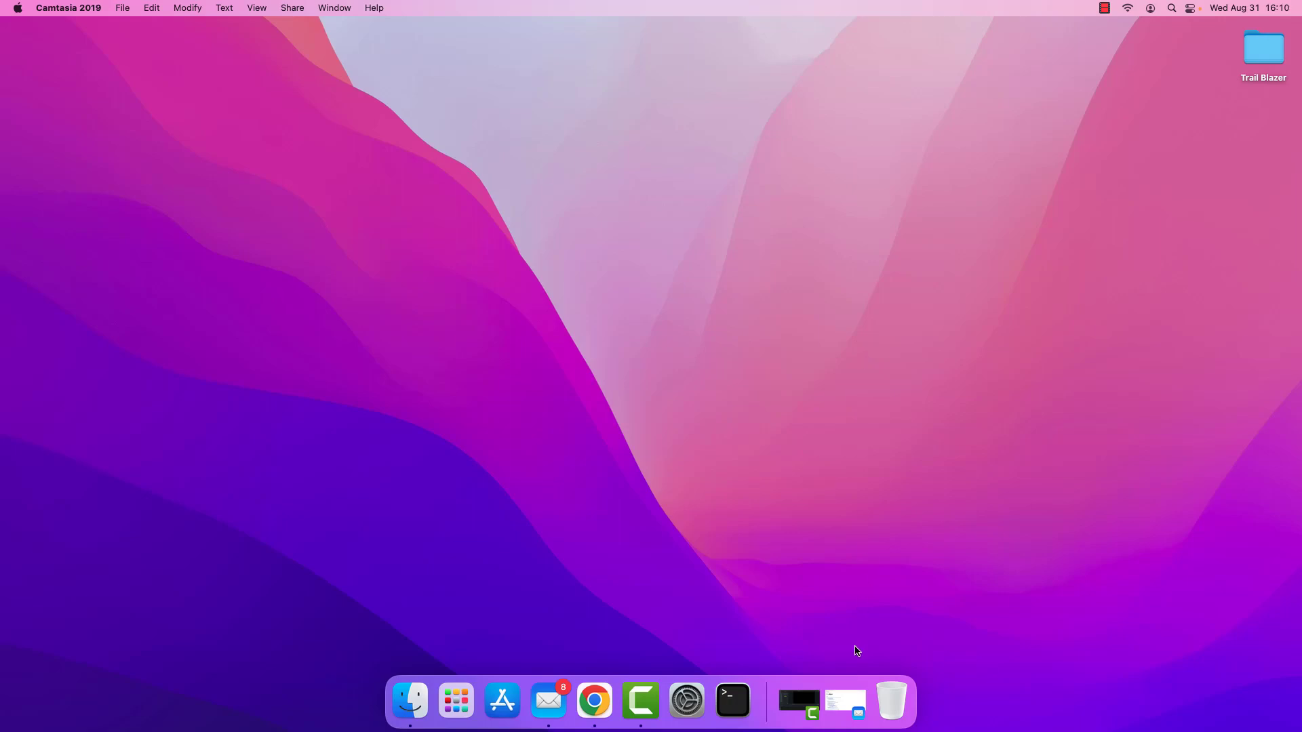
- Review the access methods and Mac remote desktop credentials in the Trail Blazer Application Access email in Mail
click(845, 703)
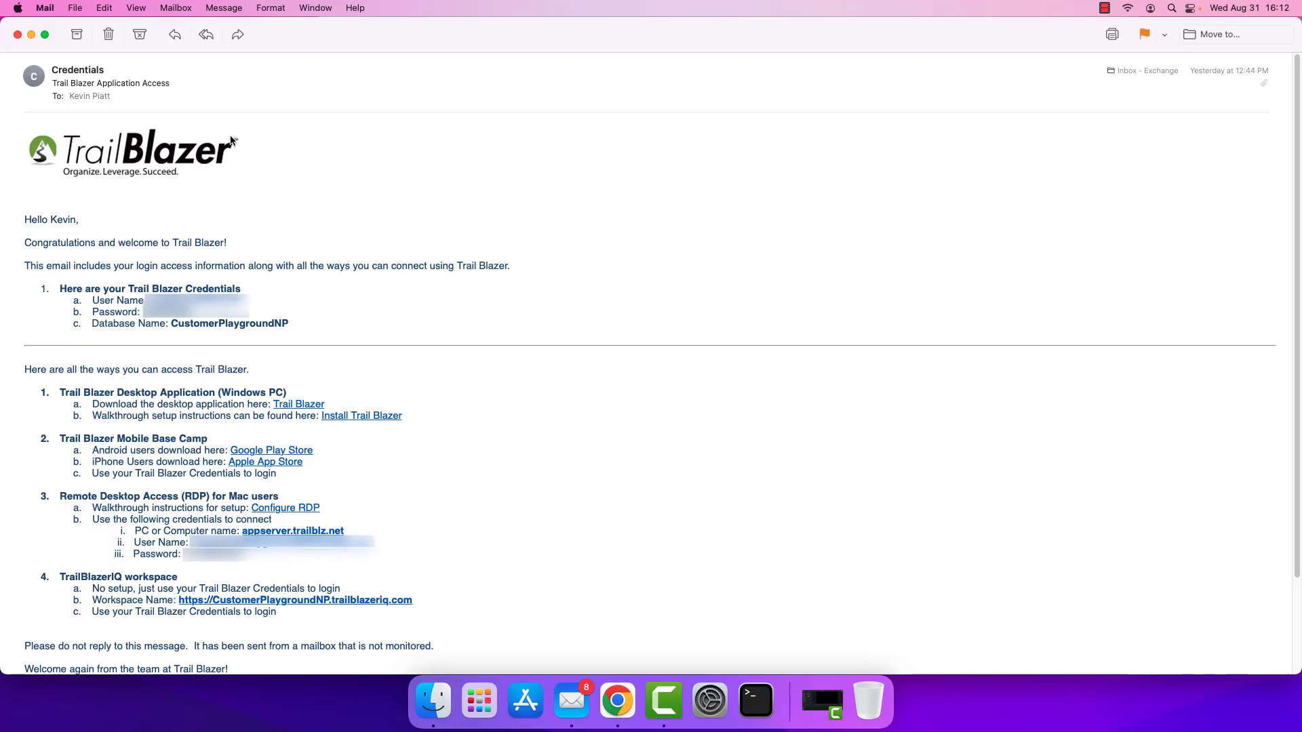
click(31, 35)
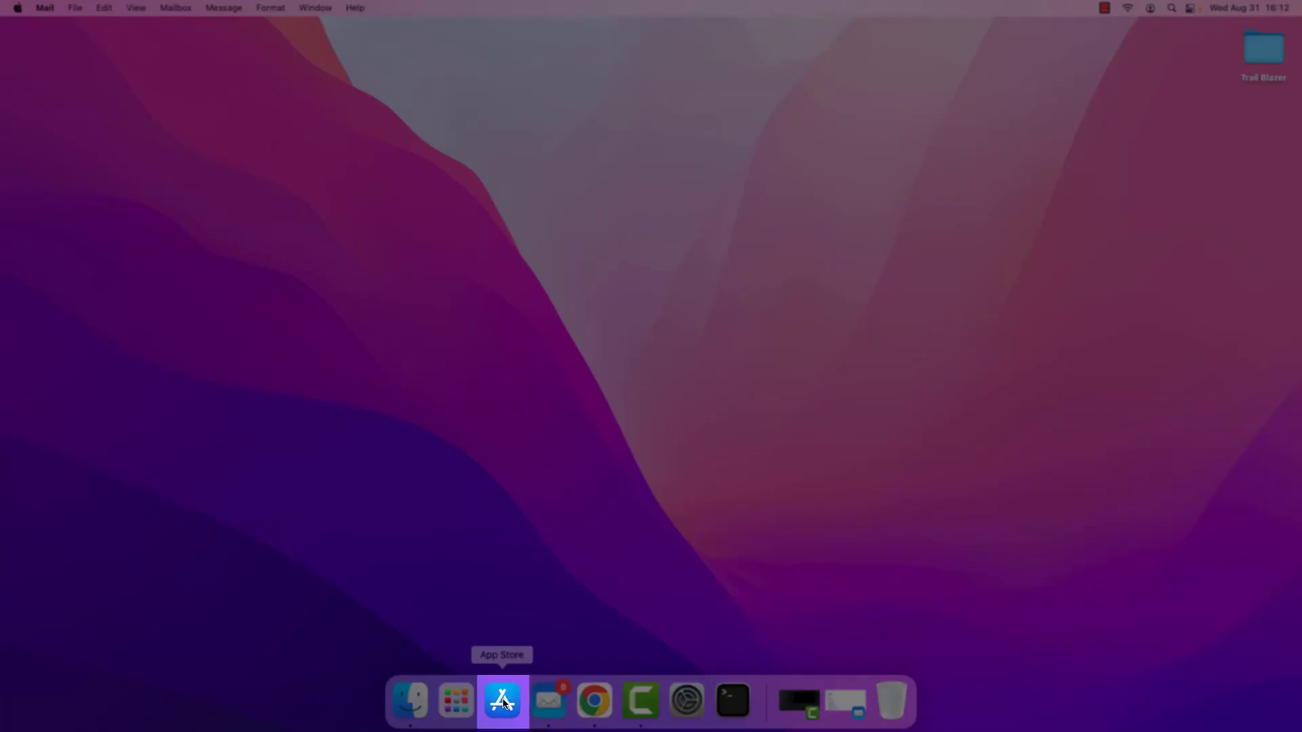
- Search the App Store for "microsoft remote", download Microsoft Remote Desktop, and close the store window
click(503, 702)
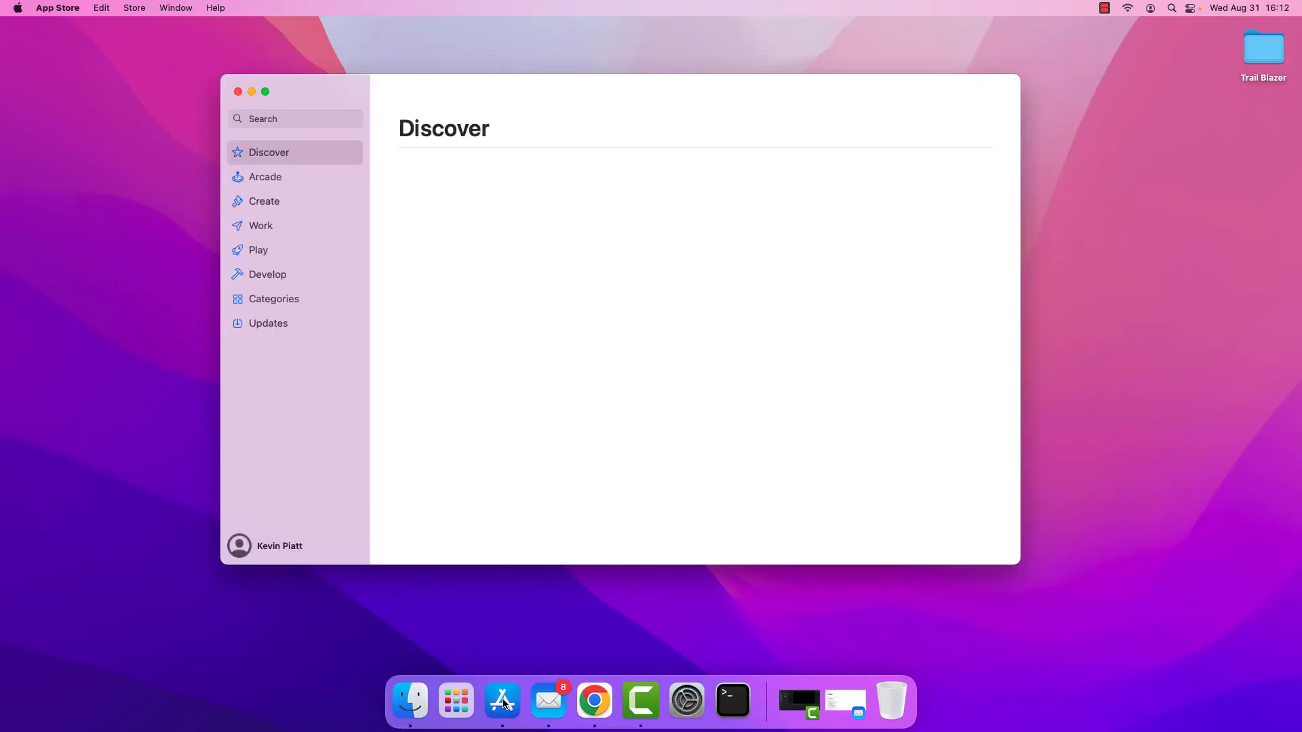
click(292, 120)
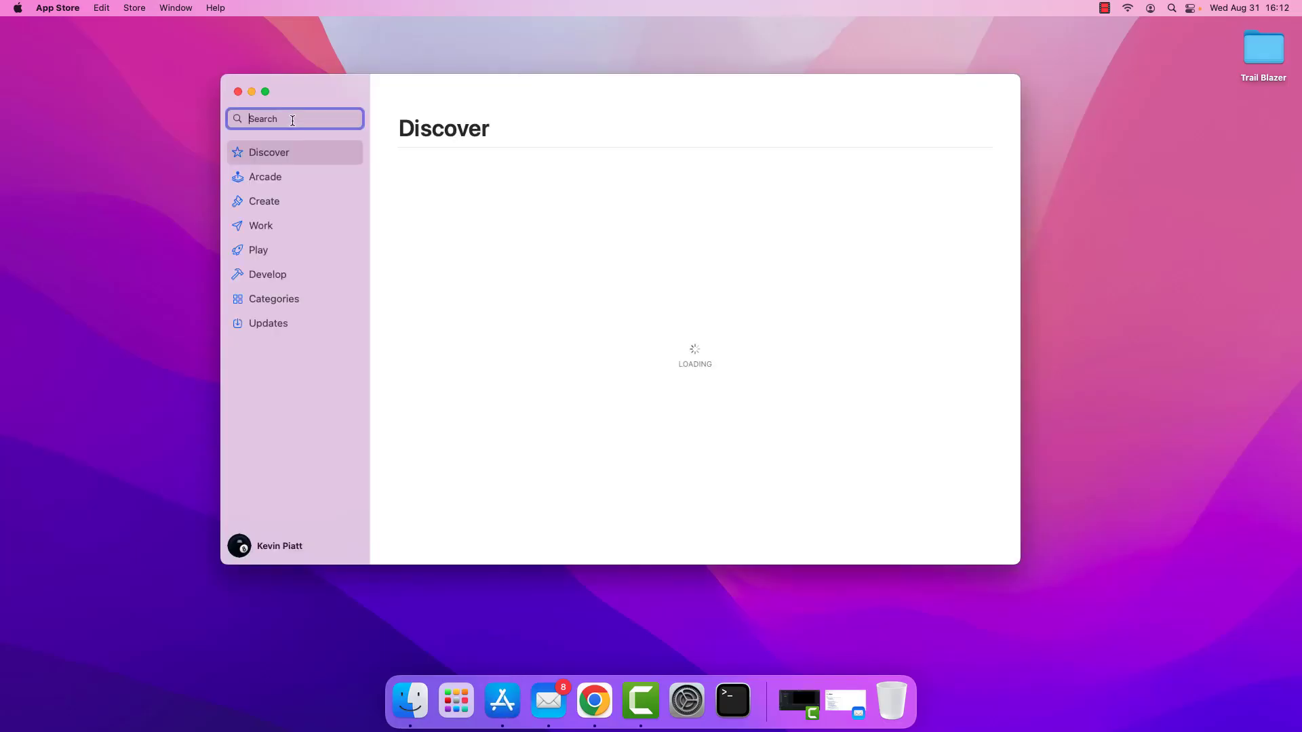
text(microsoft)
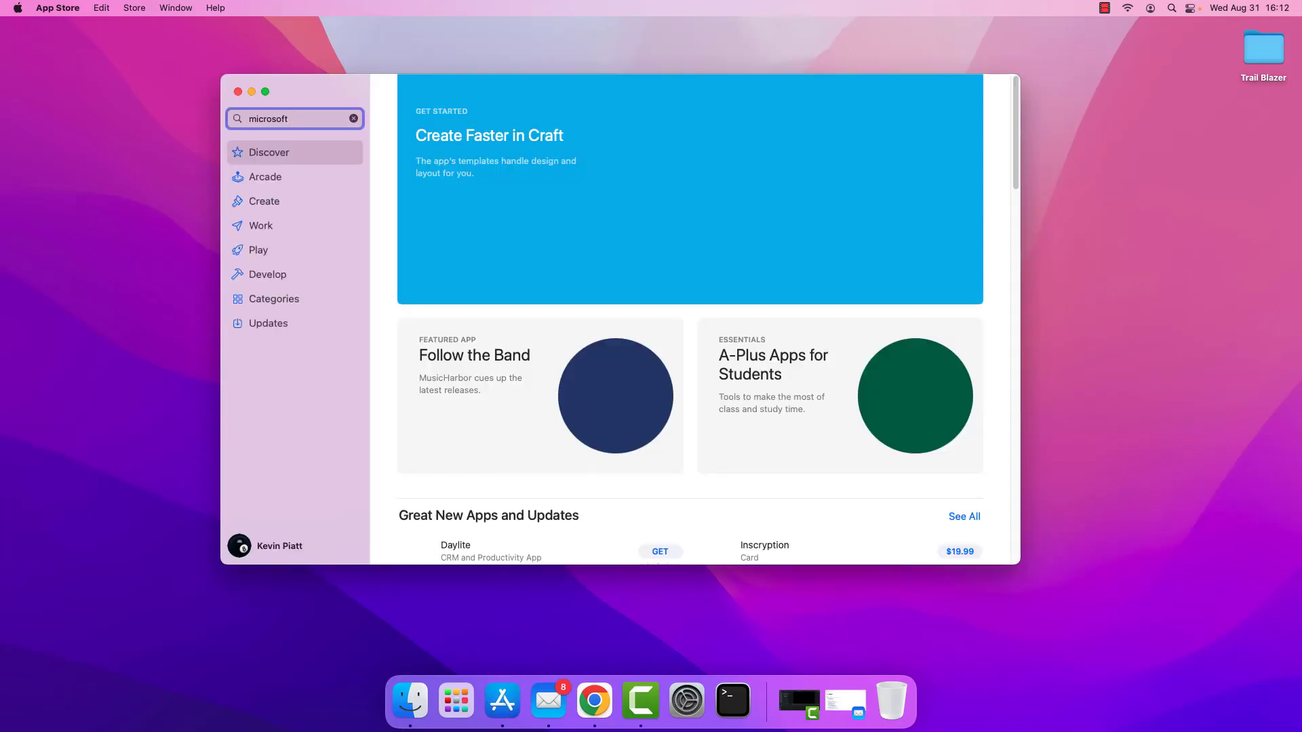
text( remote)
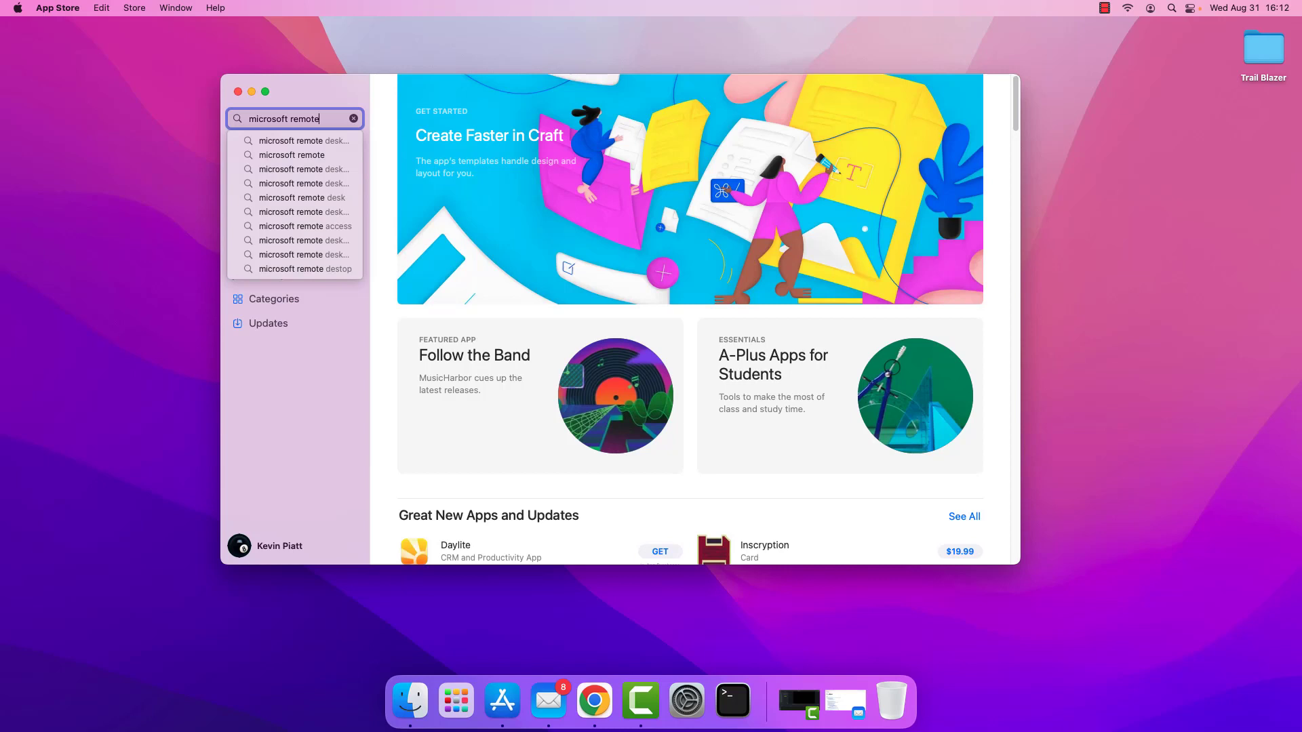
key(Return)
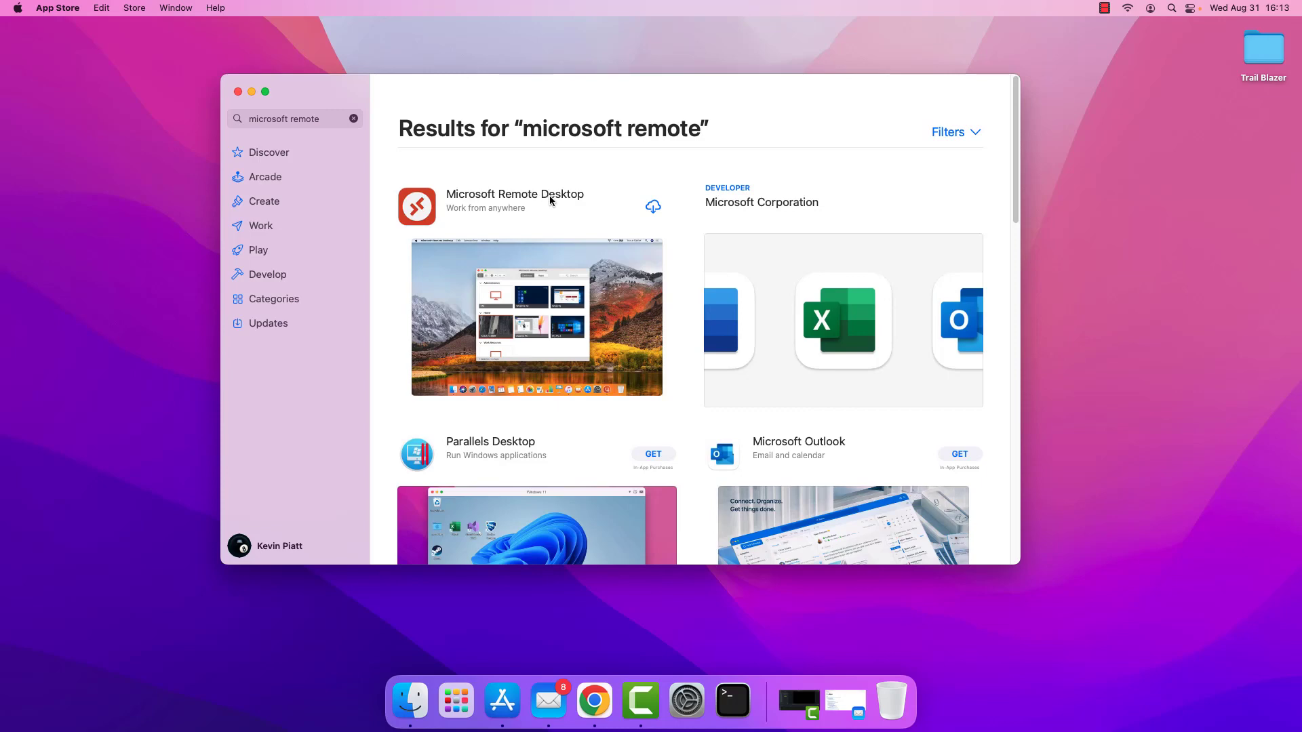
click(655, 207)
click(238, 91)
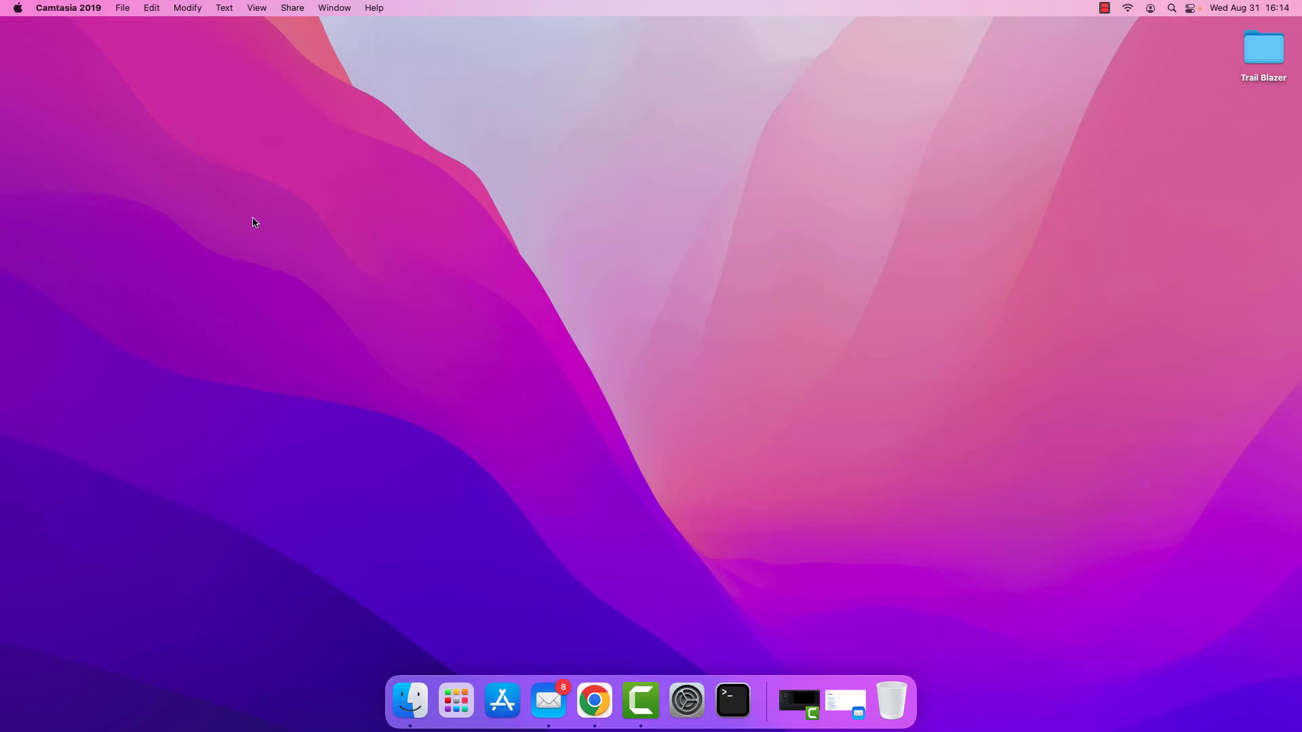
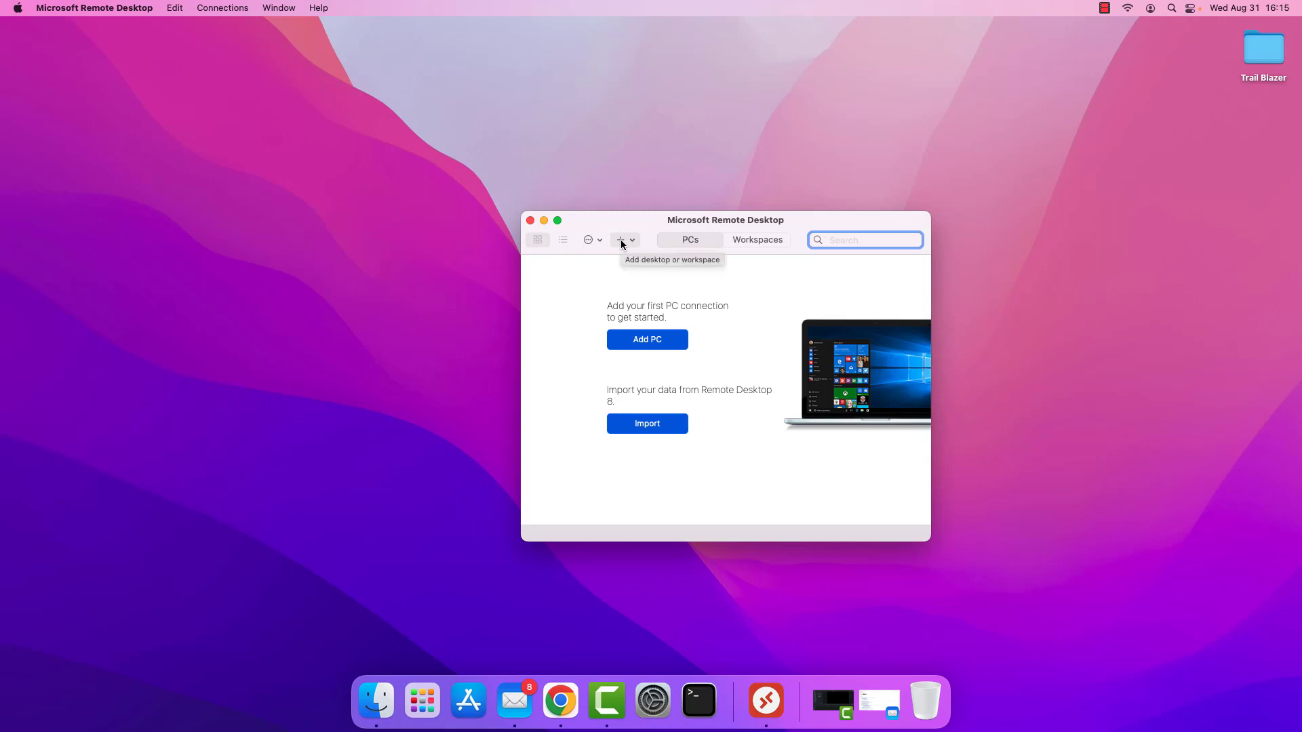
- In Microsoft Remote Desktop, start a new PC connection and set its PC name to appserver.trailblz.net, copied from the credentials email
click(648, 342)
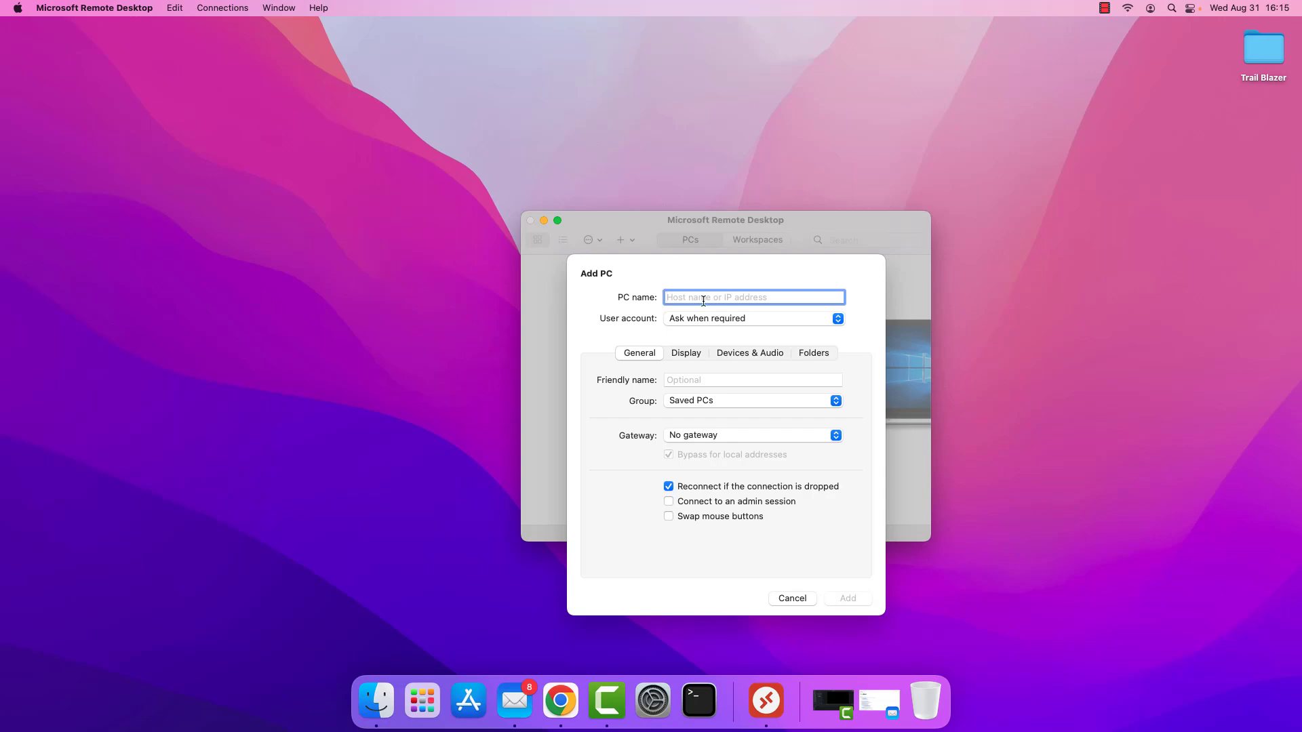
click(877, 699)
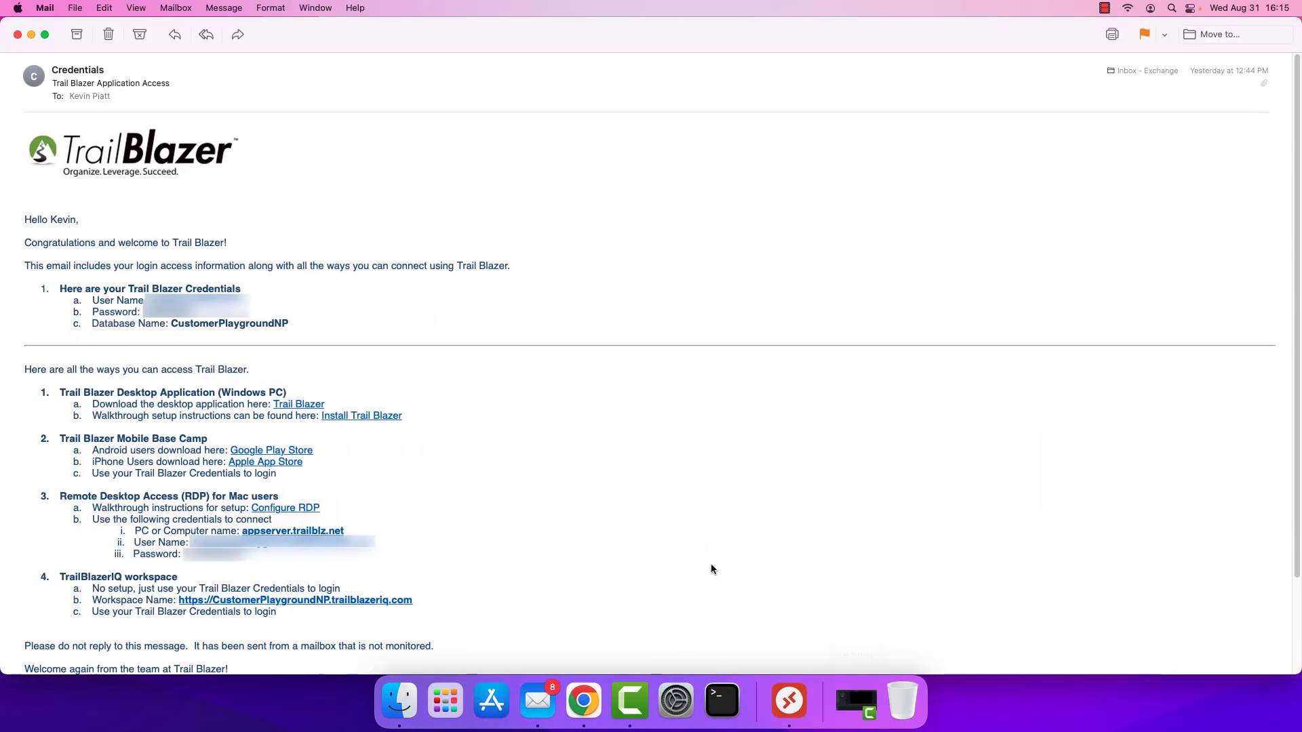
drag(344, 530, 244, 532)
key(super+c)
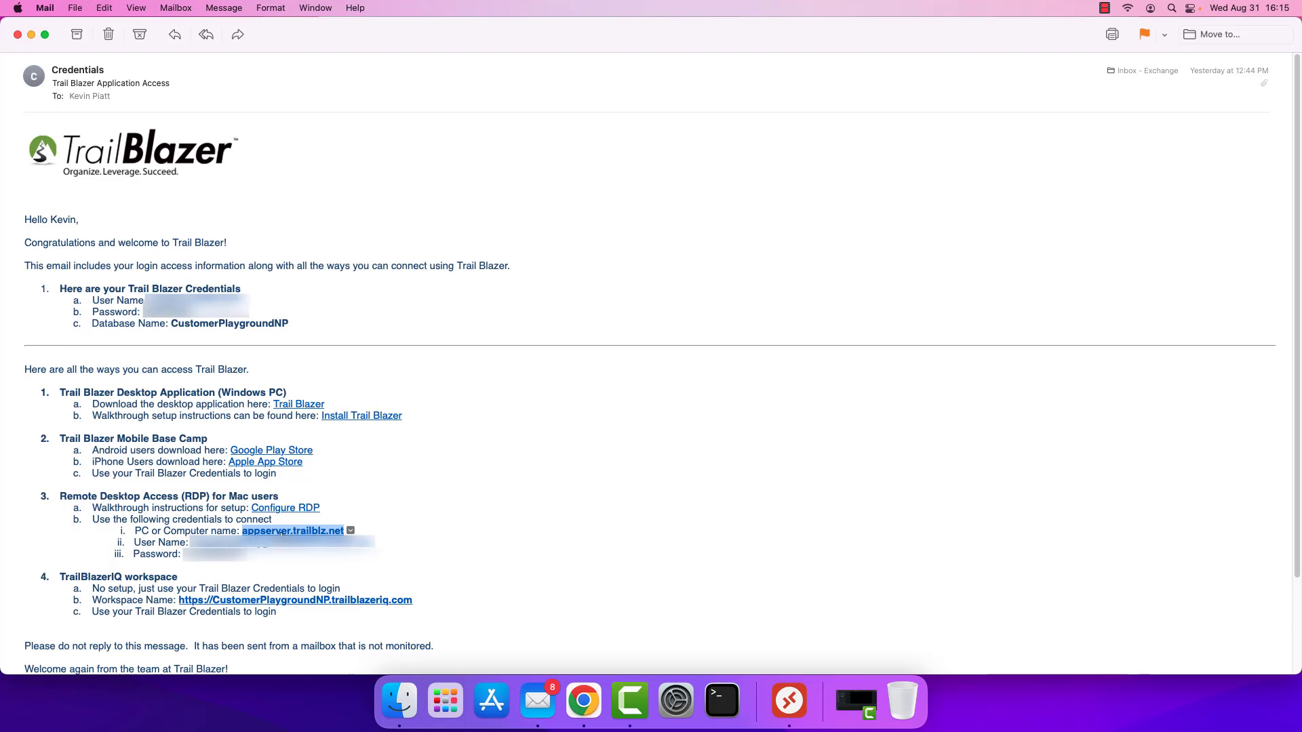
click(31, 34)
click(709, 300)
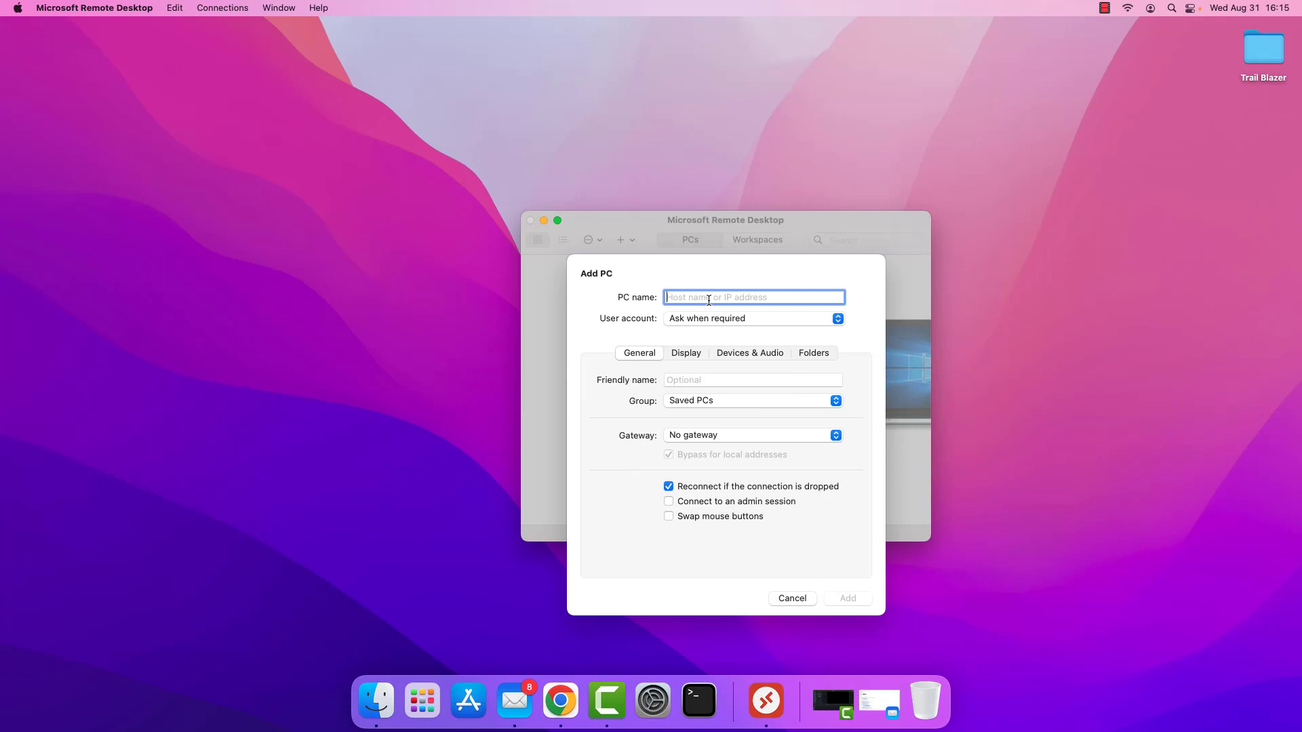
key(super+v)
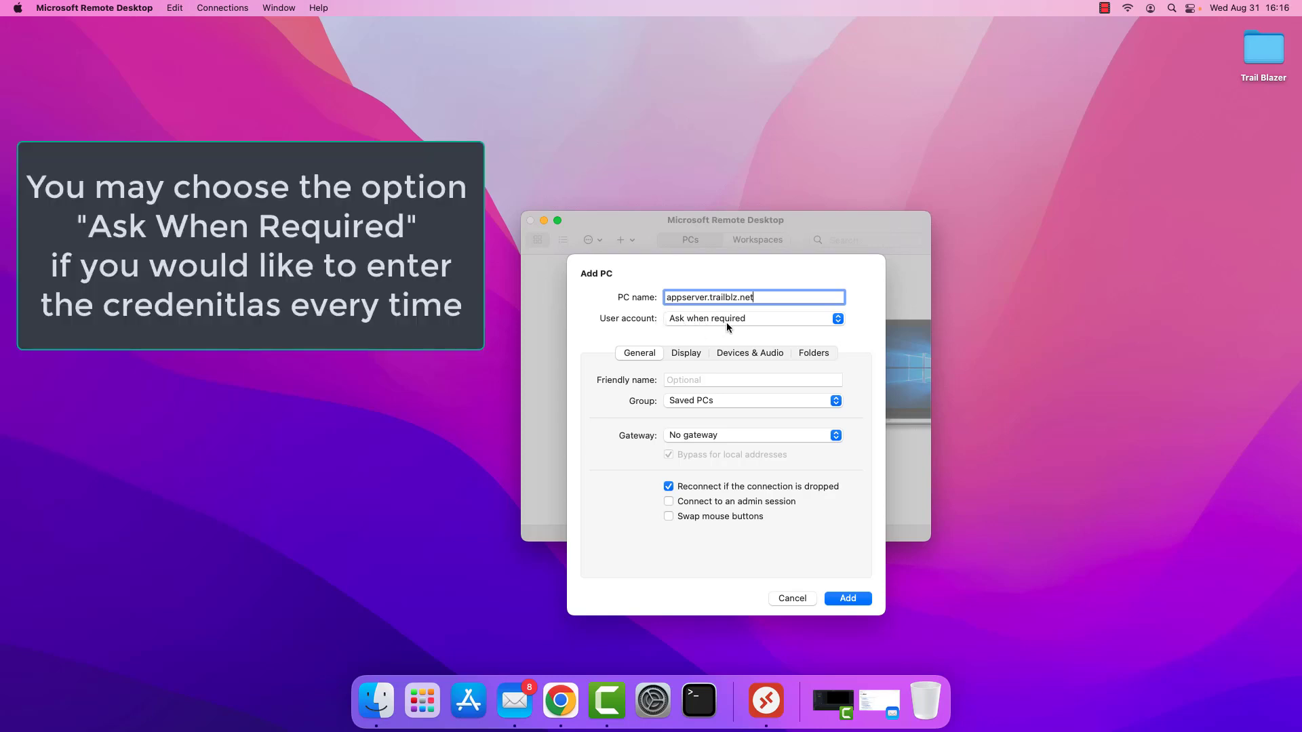
- Create a new user account for the connection and fill in its username with the RDP user name copied from the credentials email
click(838, 322)
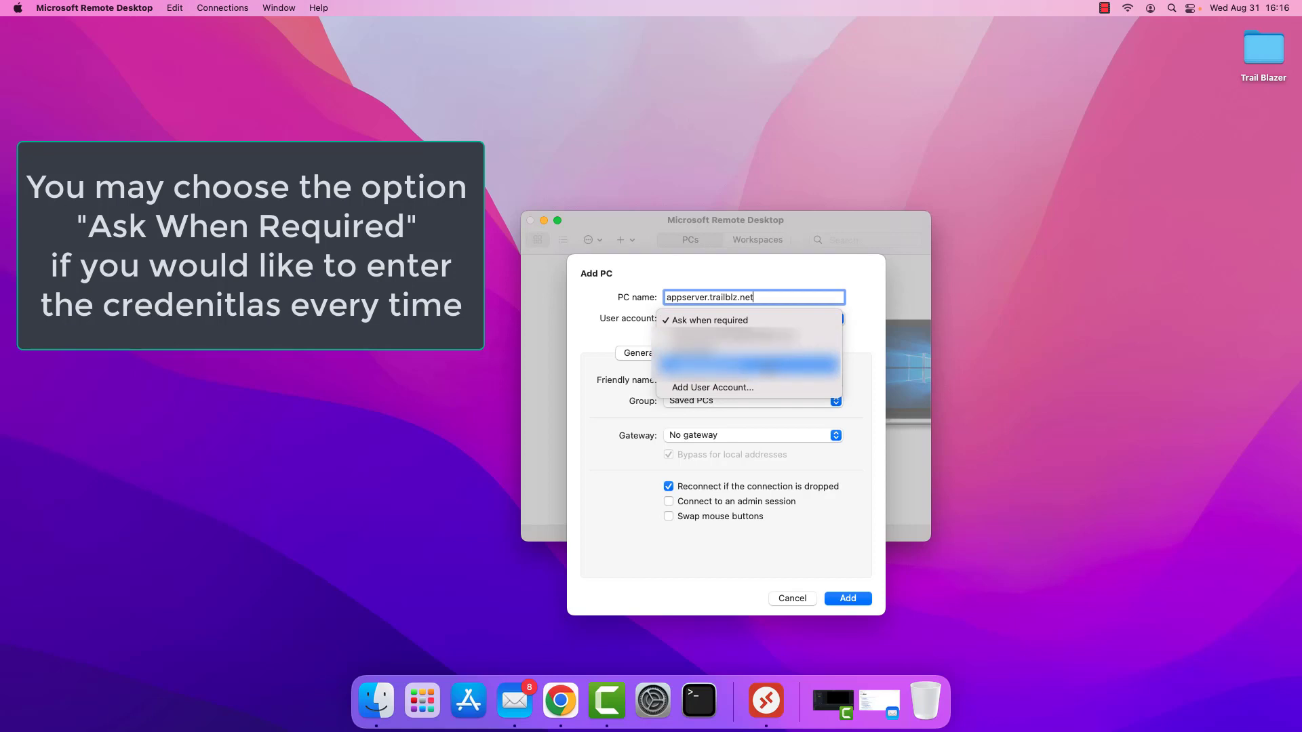
click(741, 388)
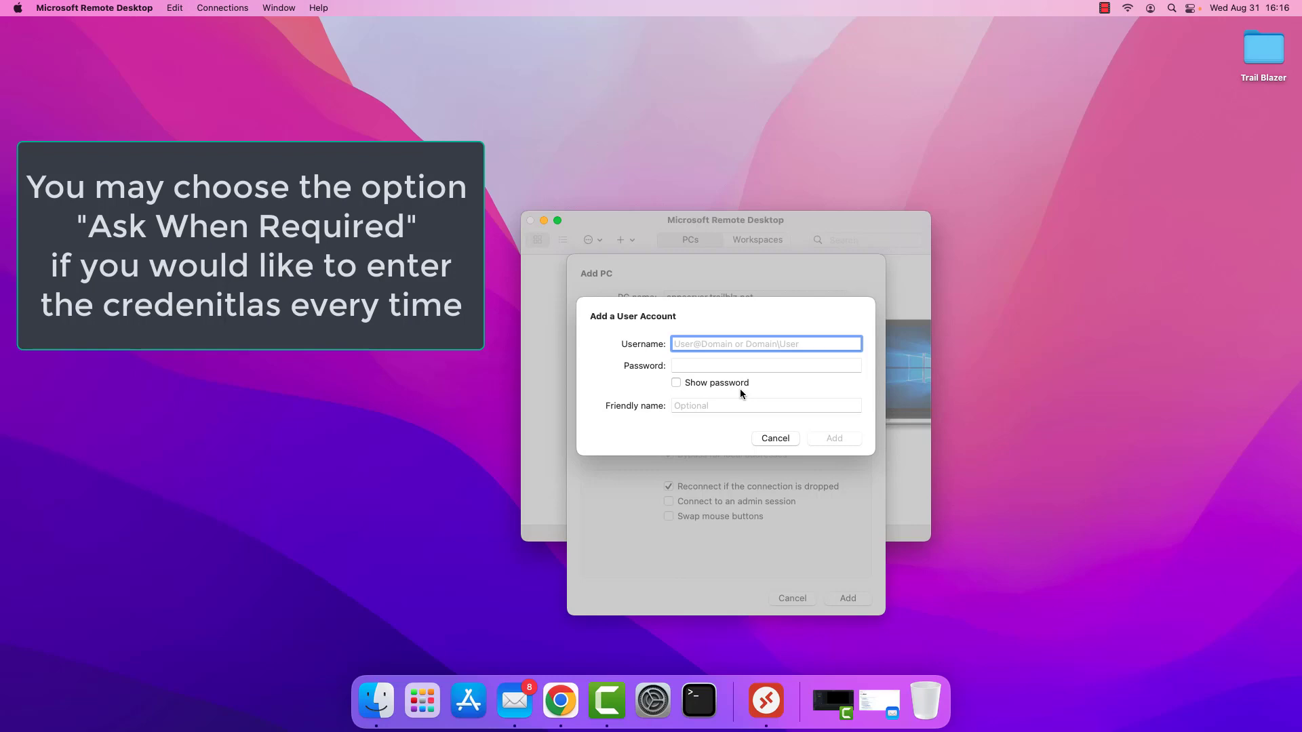
click(880, 702)
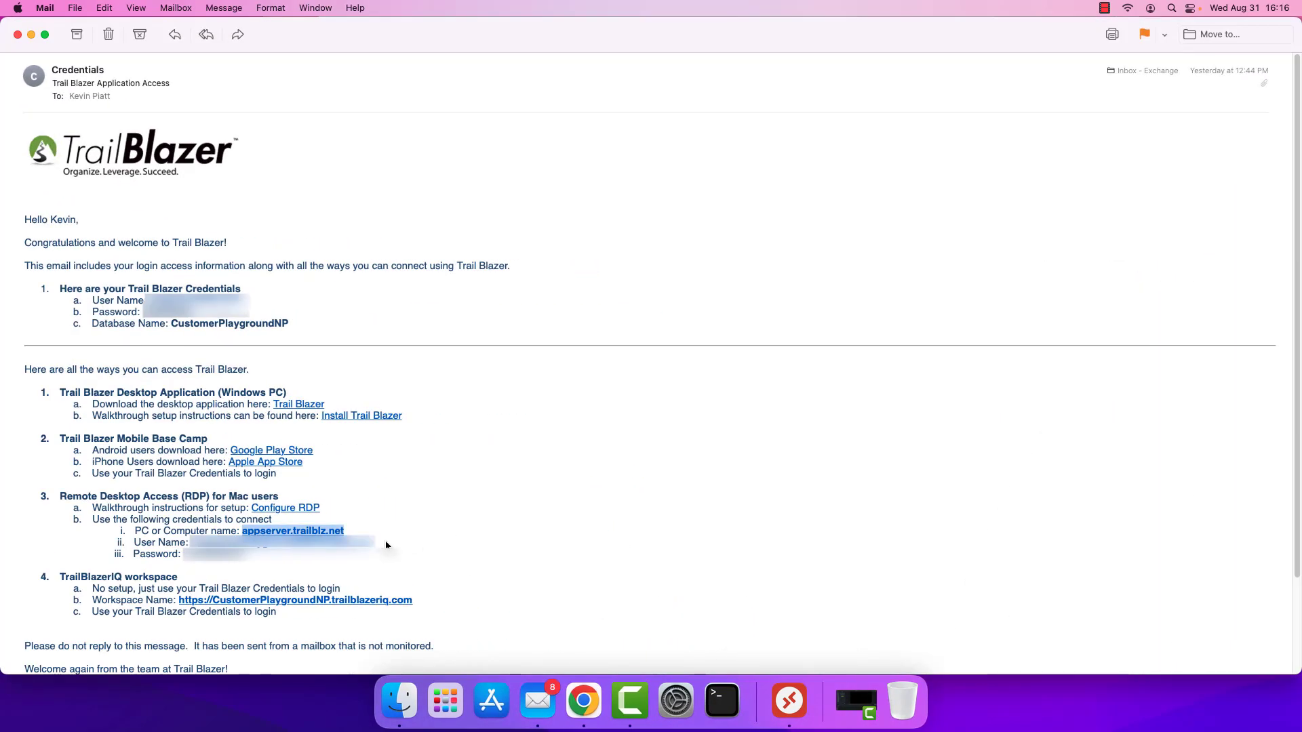
click(446, 532)
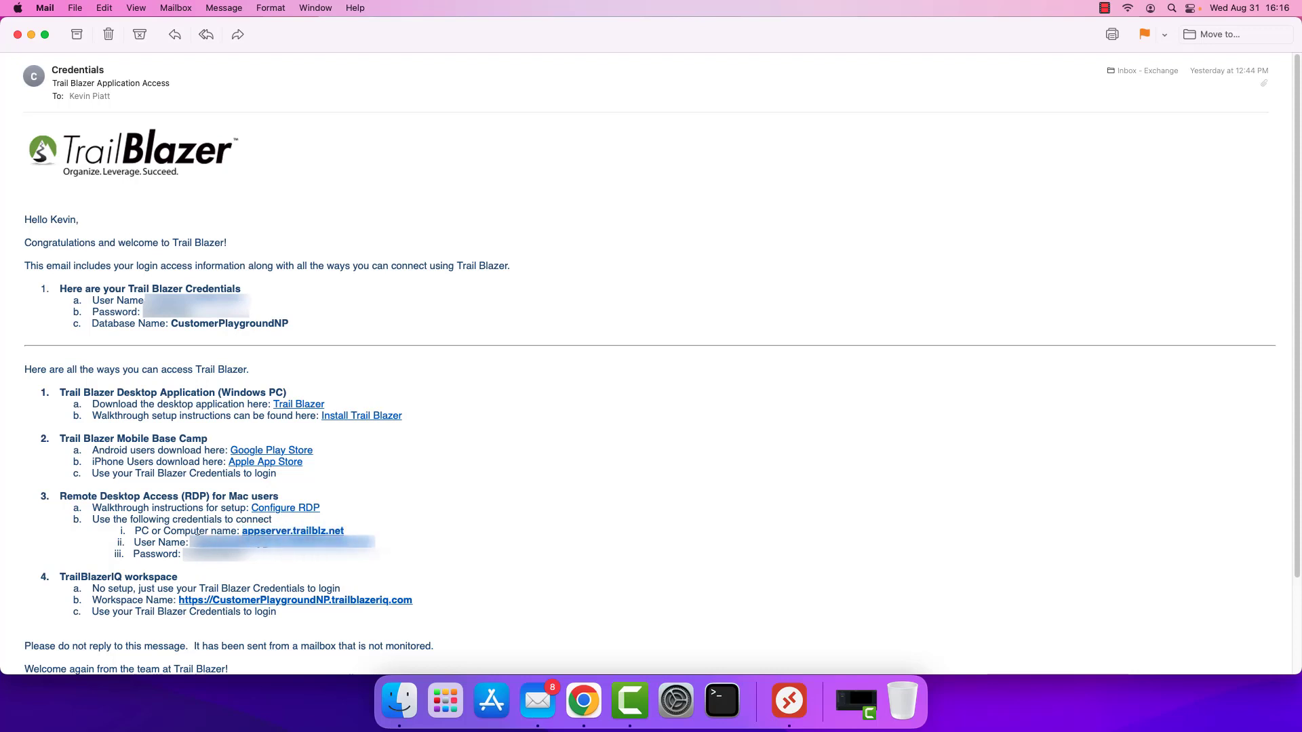
mouse_move(272, 533)
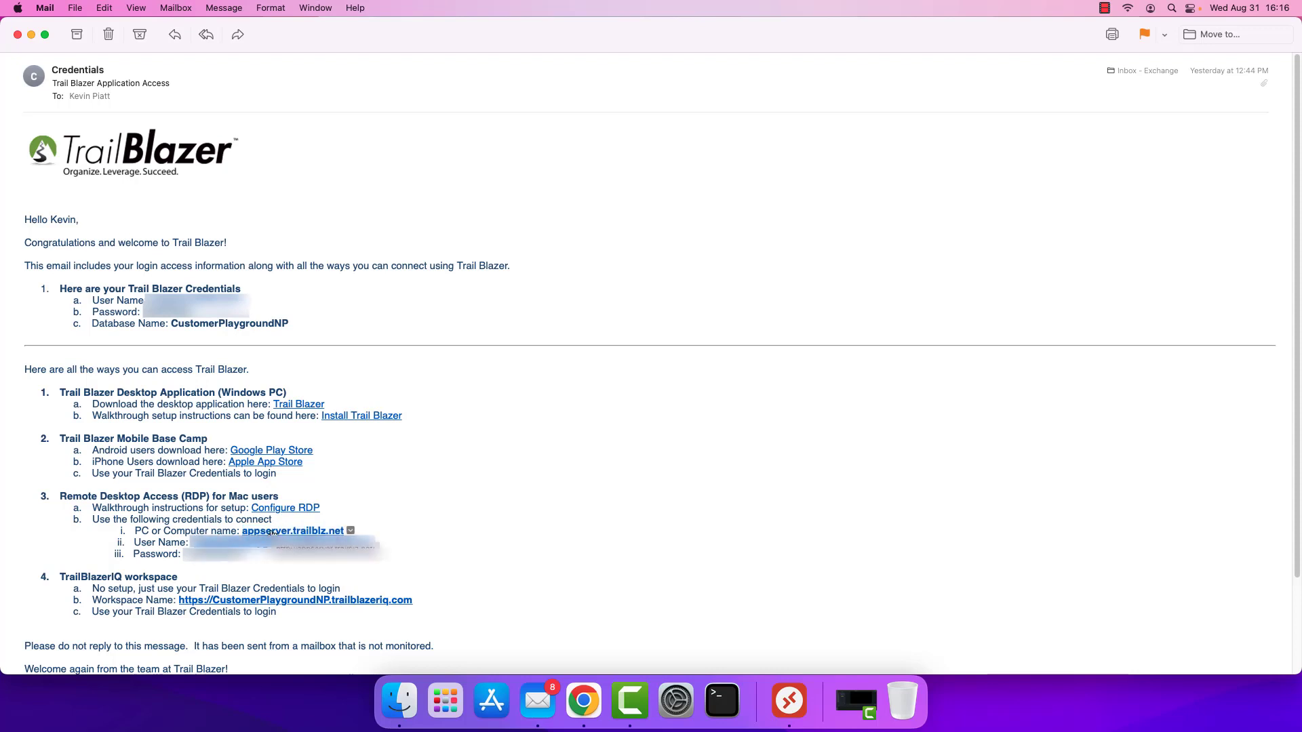
click(31, 36)
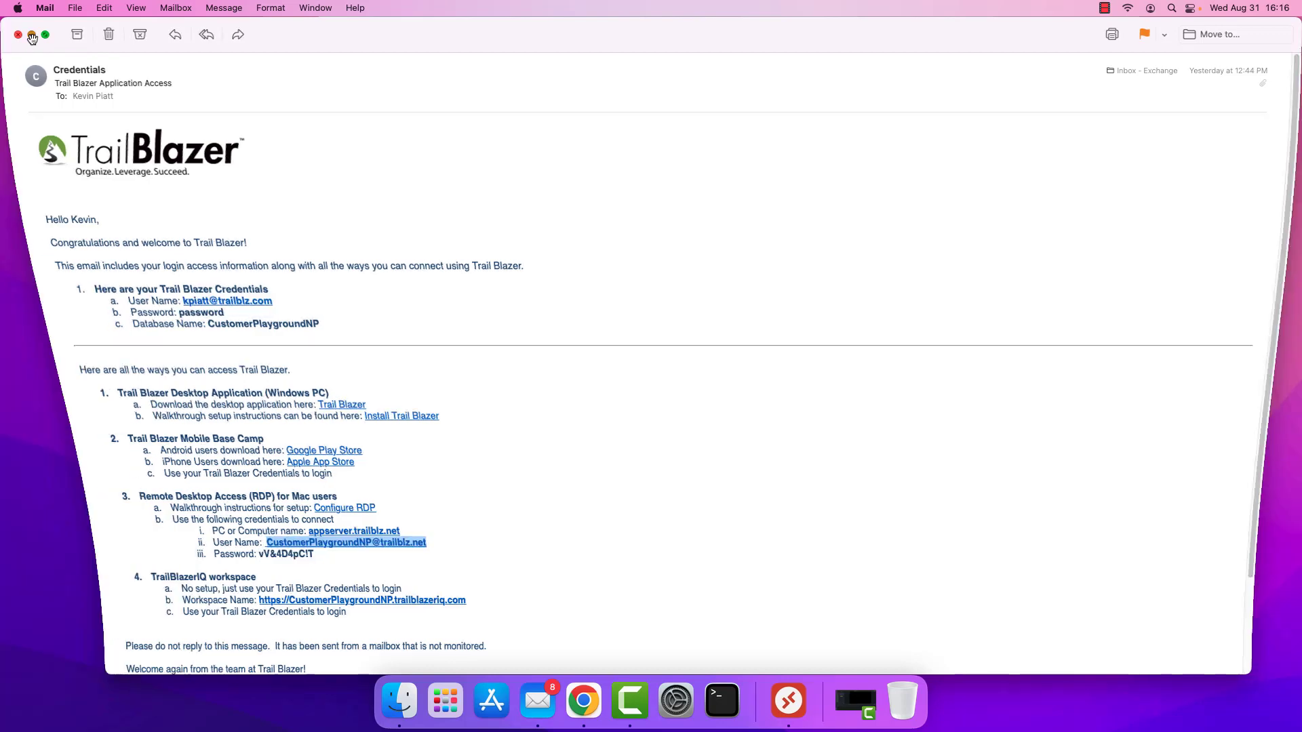
click(711, 350)
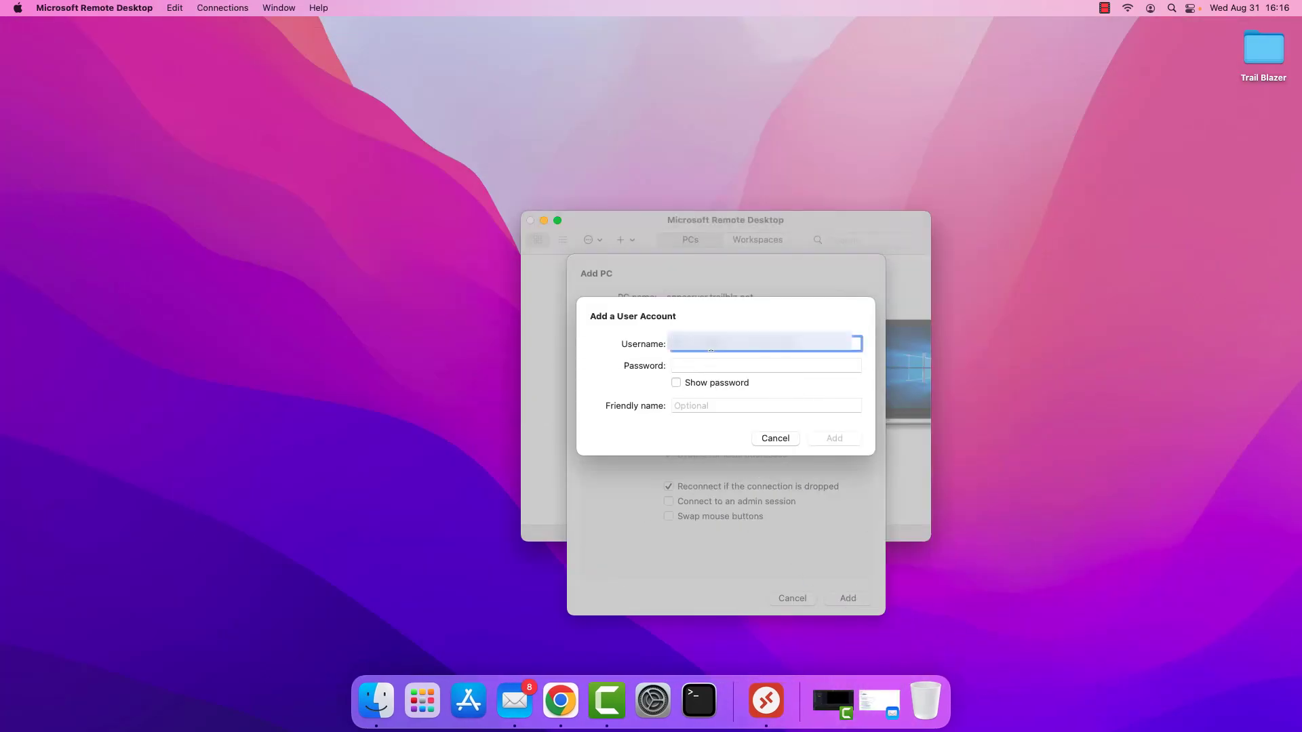
key(super+v)
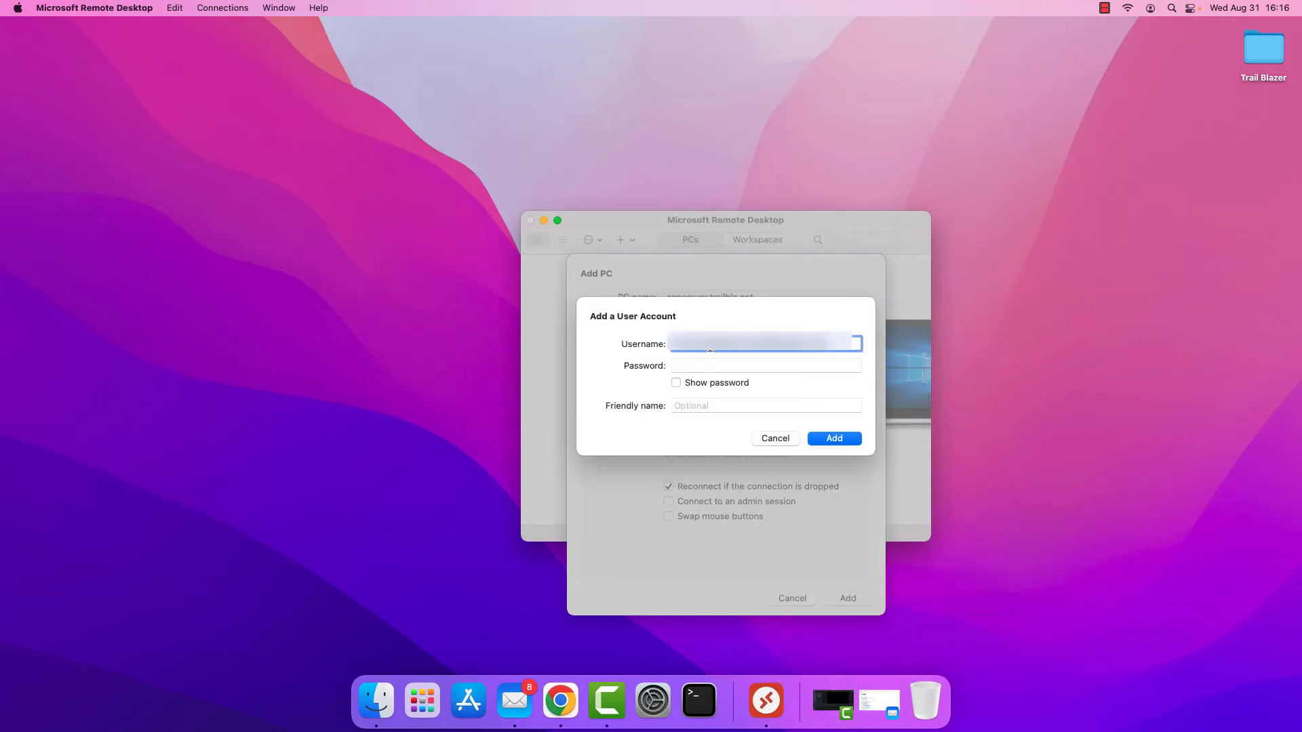
- Fill in the account password with the RDP password from the credentials email, add the user account, and minimize the email
click(879, 702)
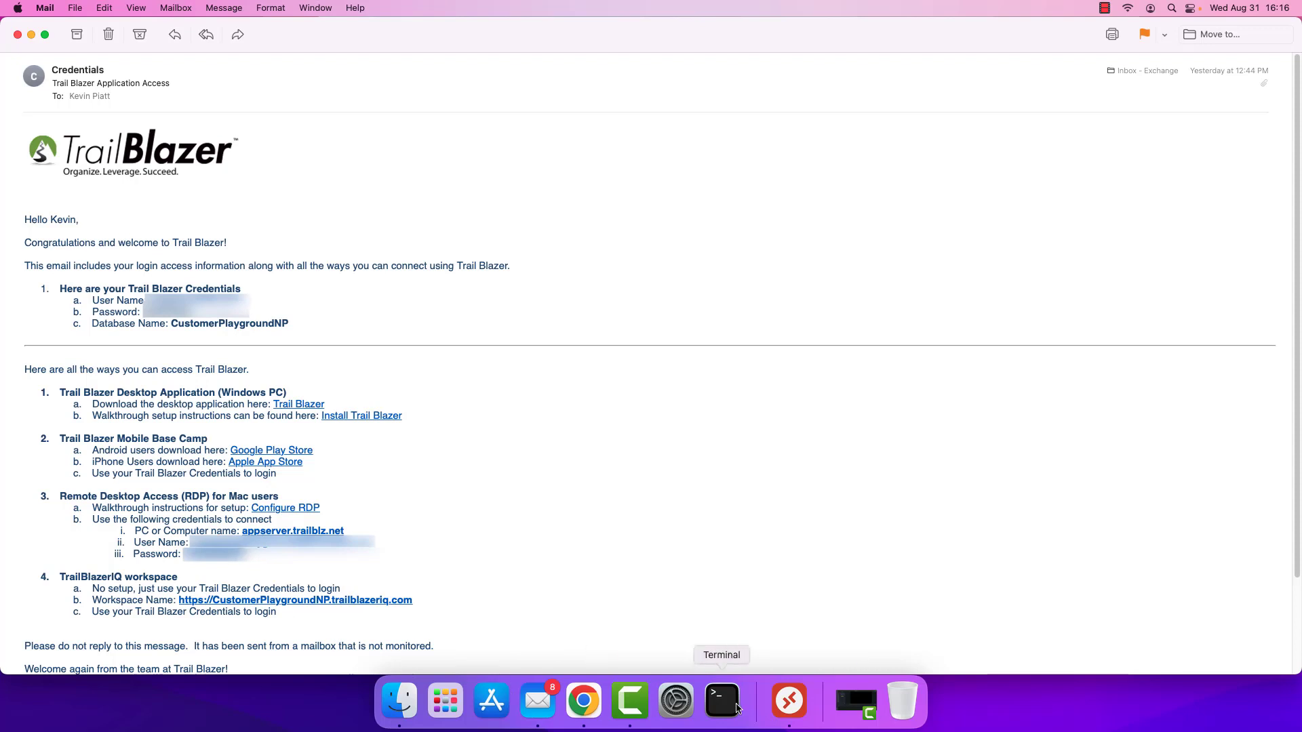
click(788, 701)
click(700, 369)
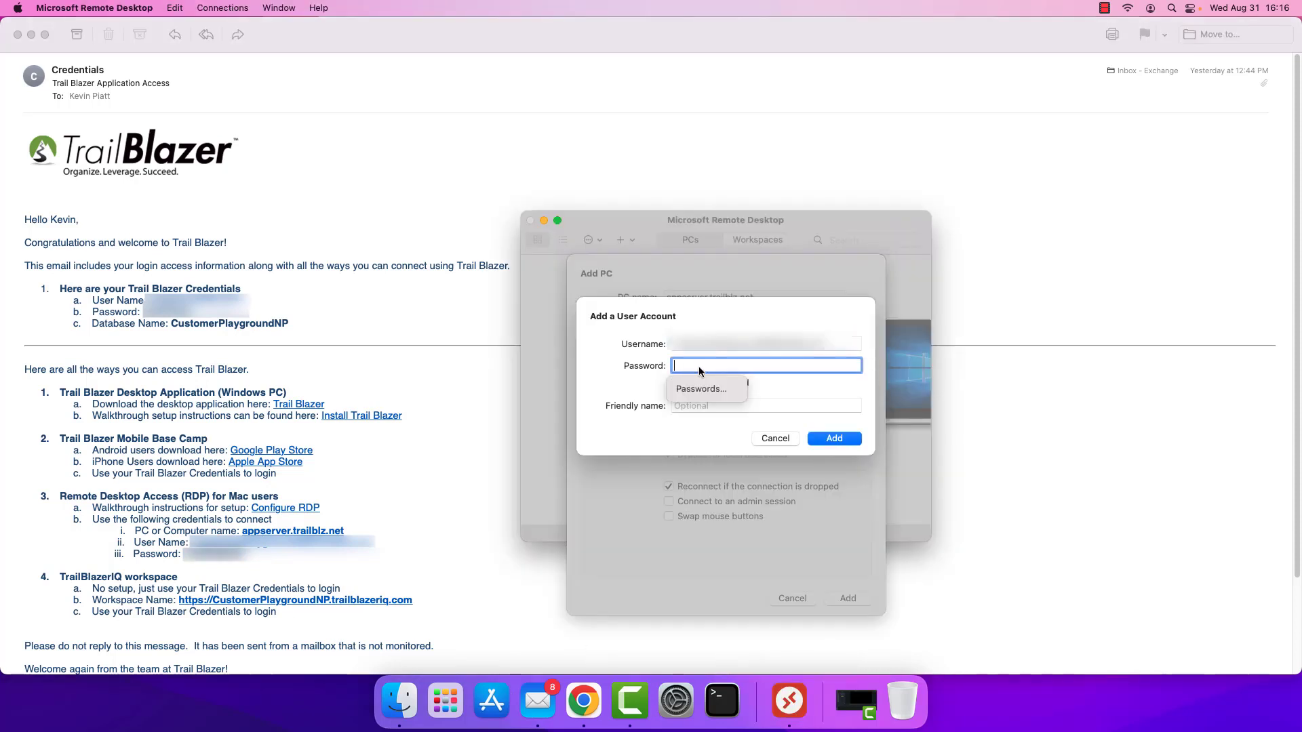
key(super+v)
click(709, 406)
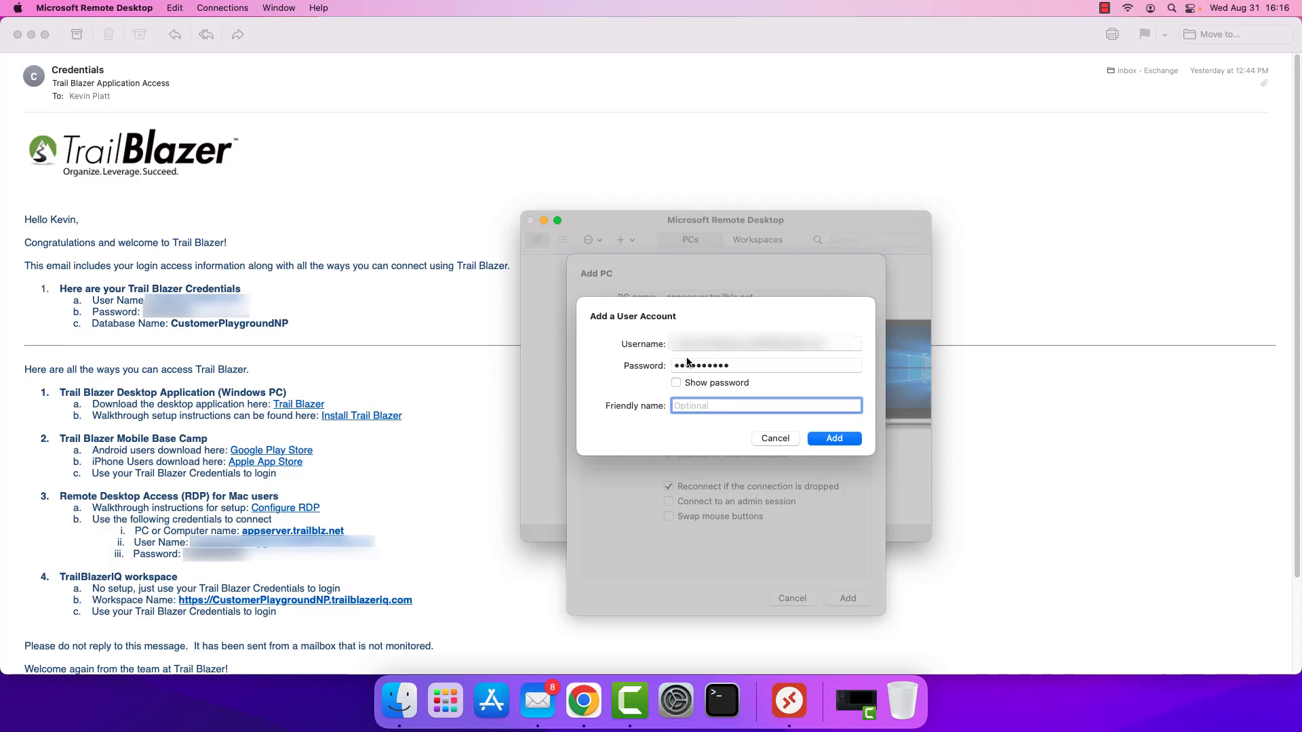
click(834, 439)
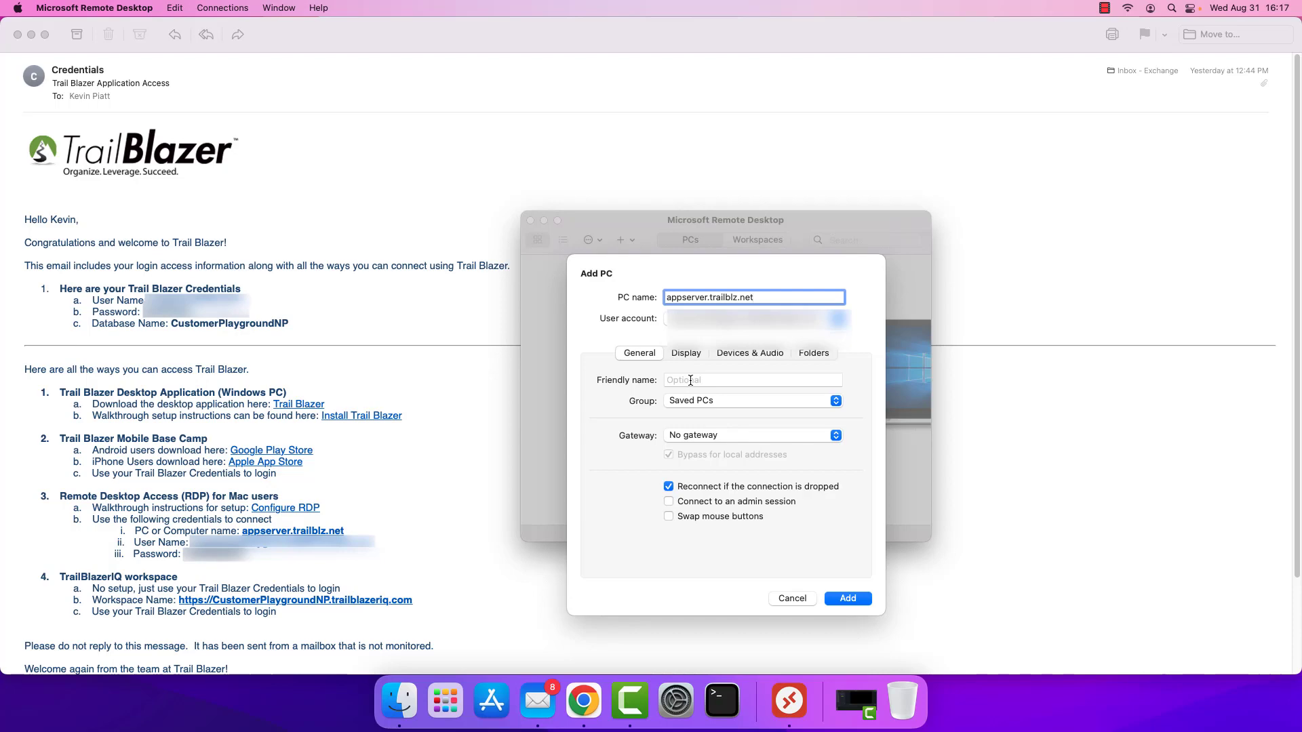
click(32, 34)
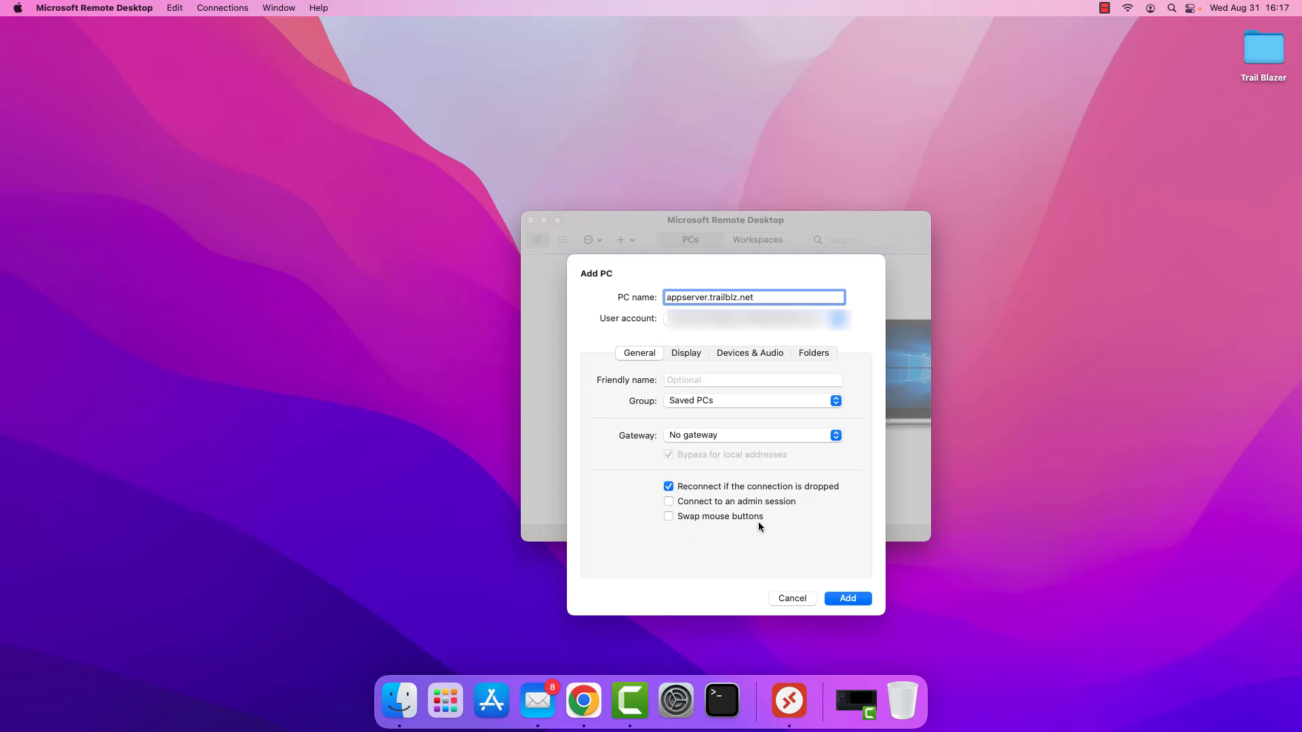
- Review the connection's general and display settings and keep the resolution at Default for this display
click(682, 355)
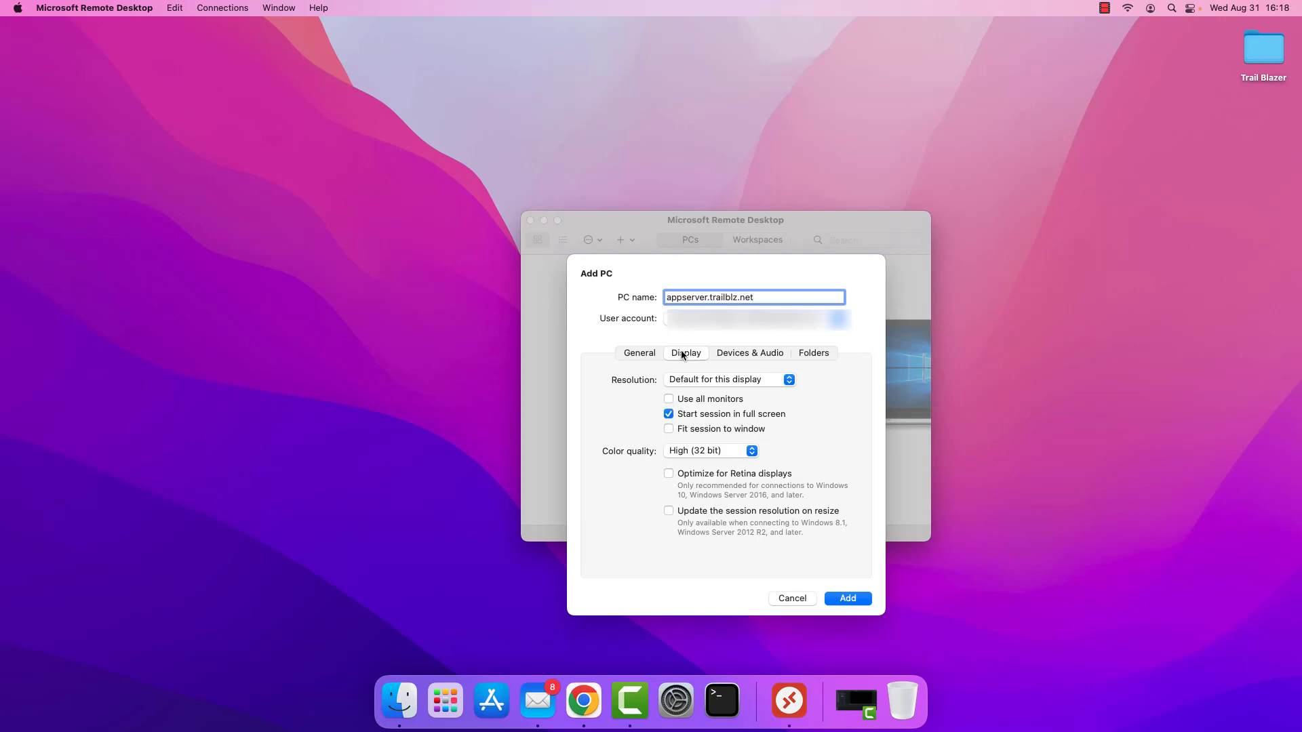
click(638, 354)
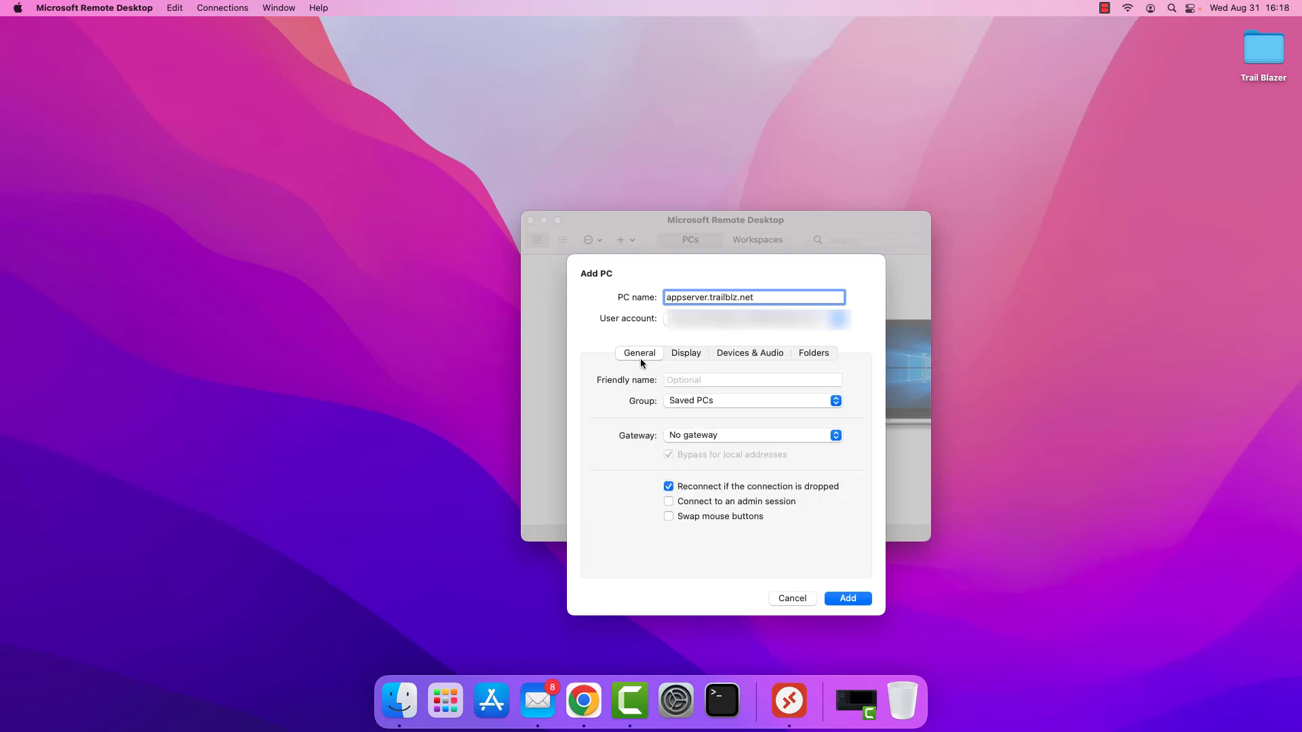
click(689, 354)
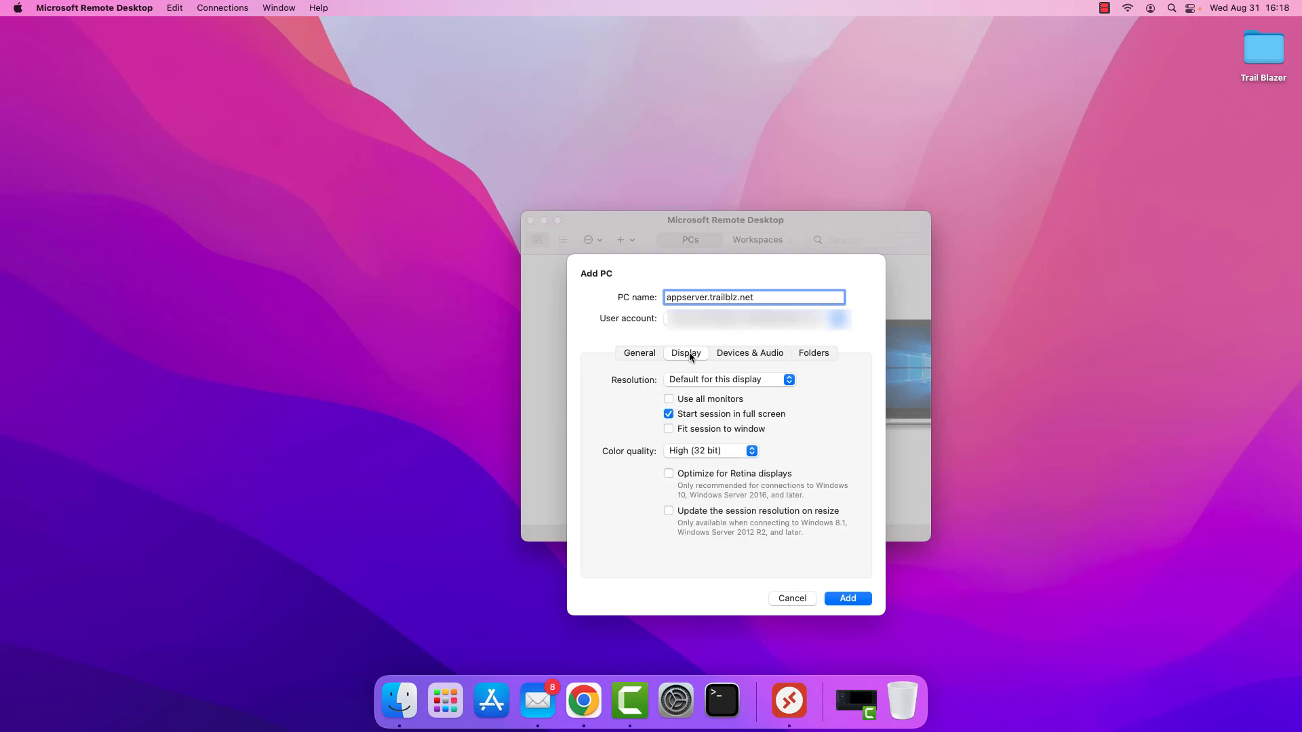
click(789, 381)
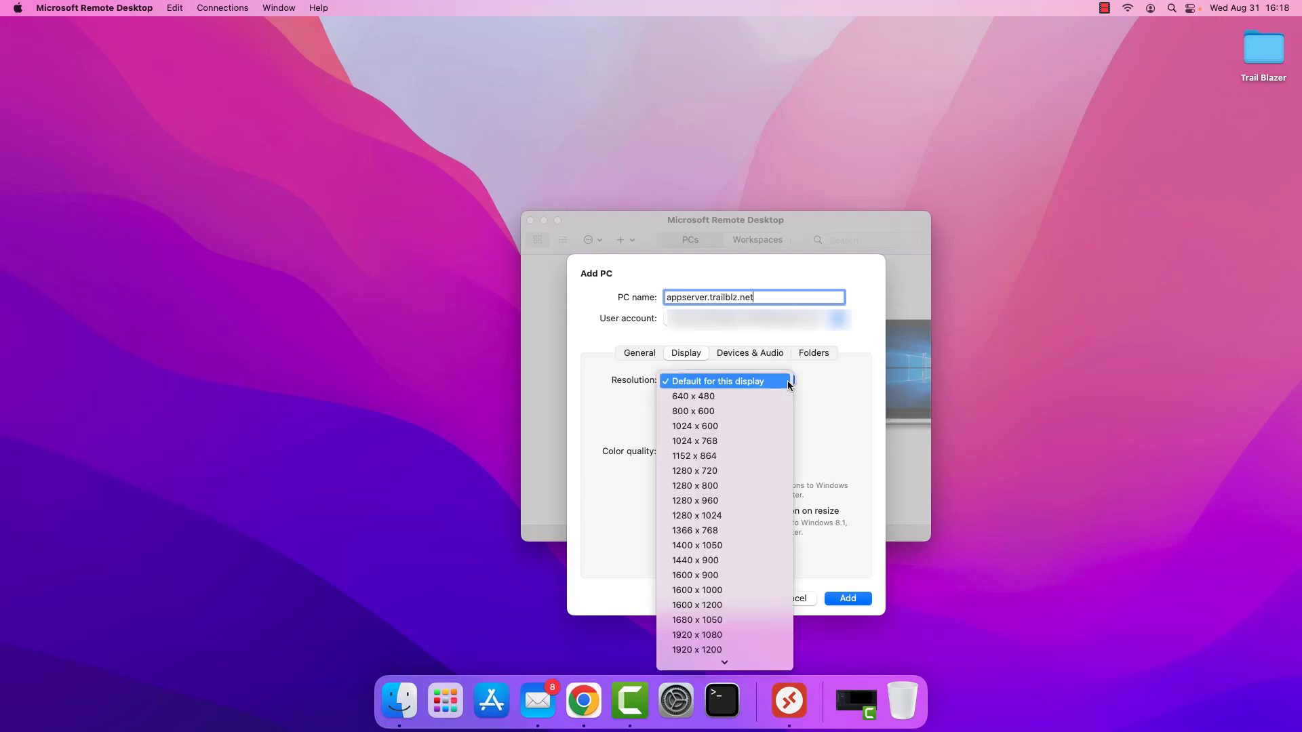
click(743, 381)
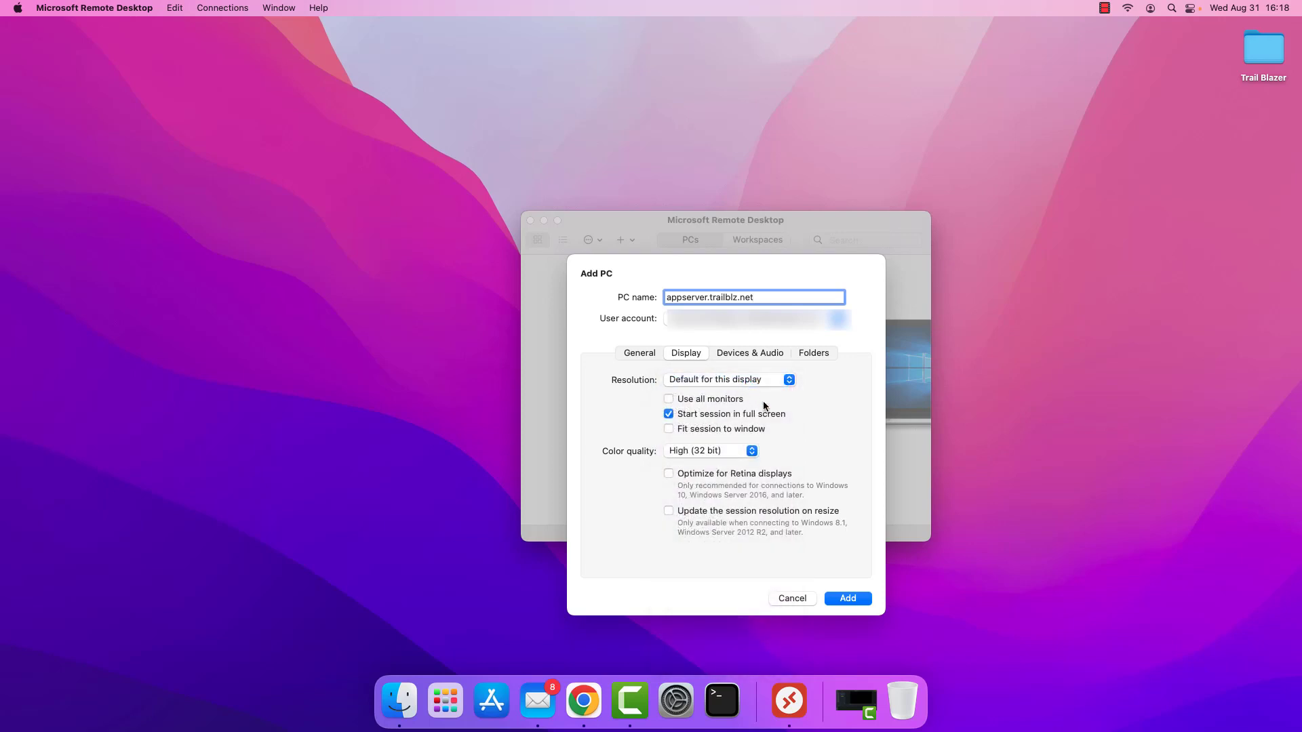
- Try switching the Use all monitors and Start session in full screen display options on and off
click(669, 399)
click(669, 399)
click(669, 414)
click(669, 414)
click(669, 415)
click(668, 414)
- Set the connection's remote audio so that sound plays Never
click(743, 354)
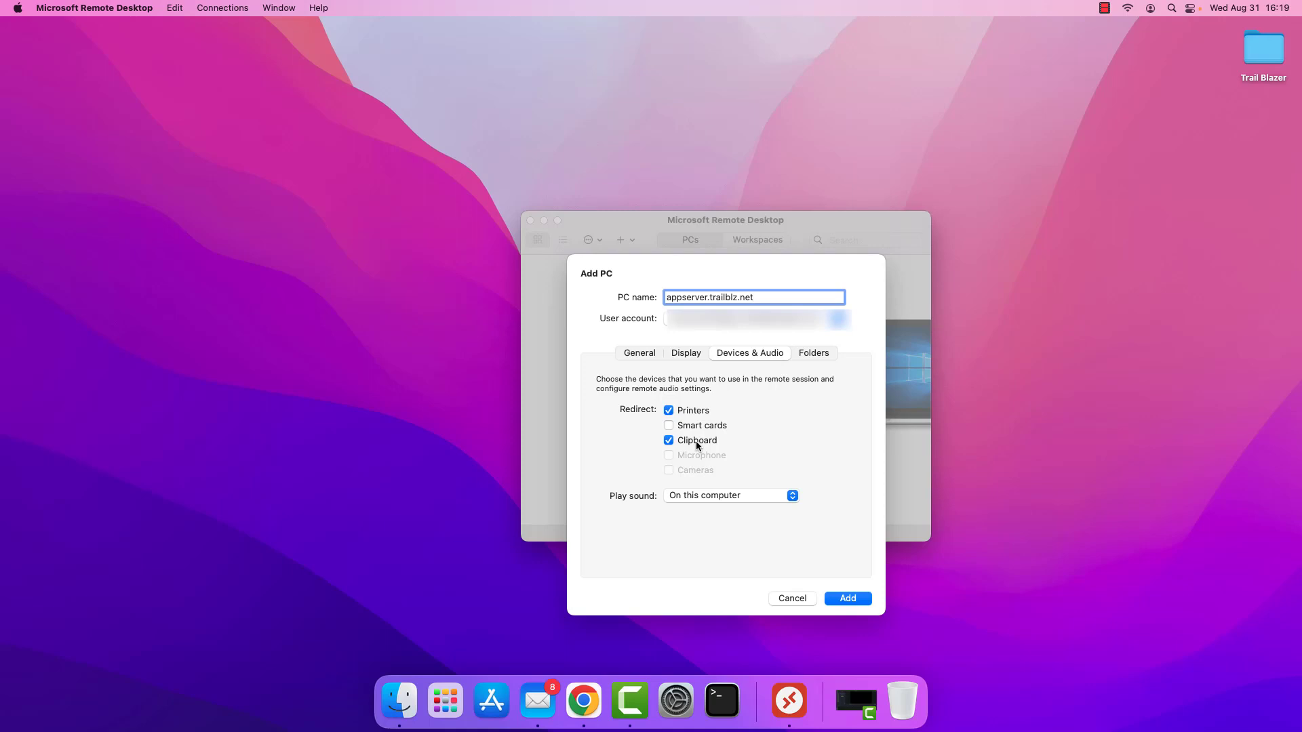
click(793, 496)
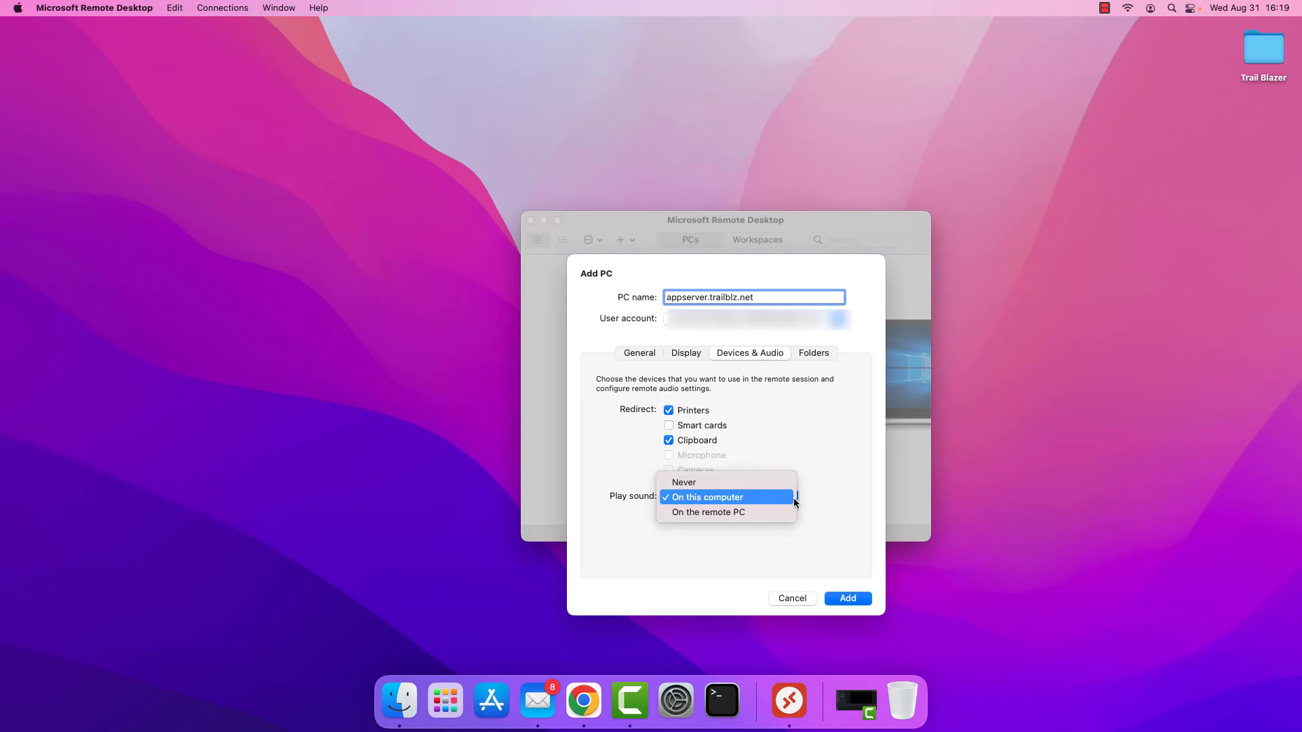
click(731, 482)
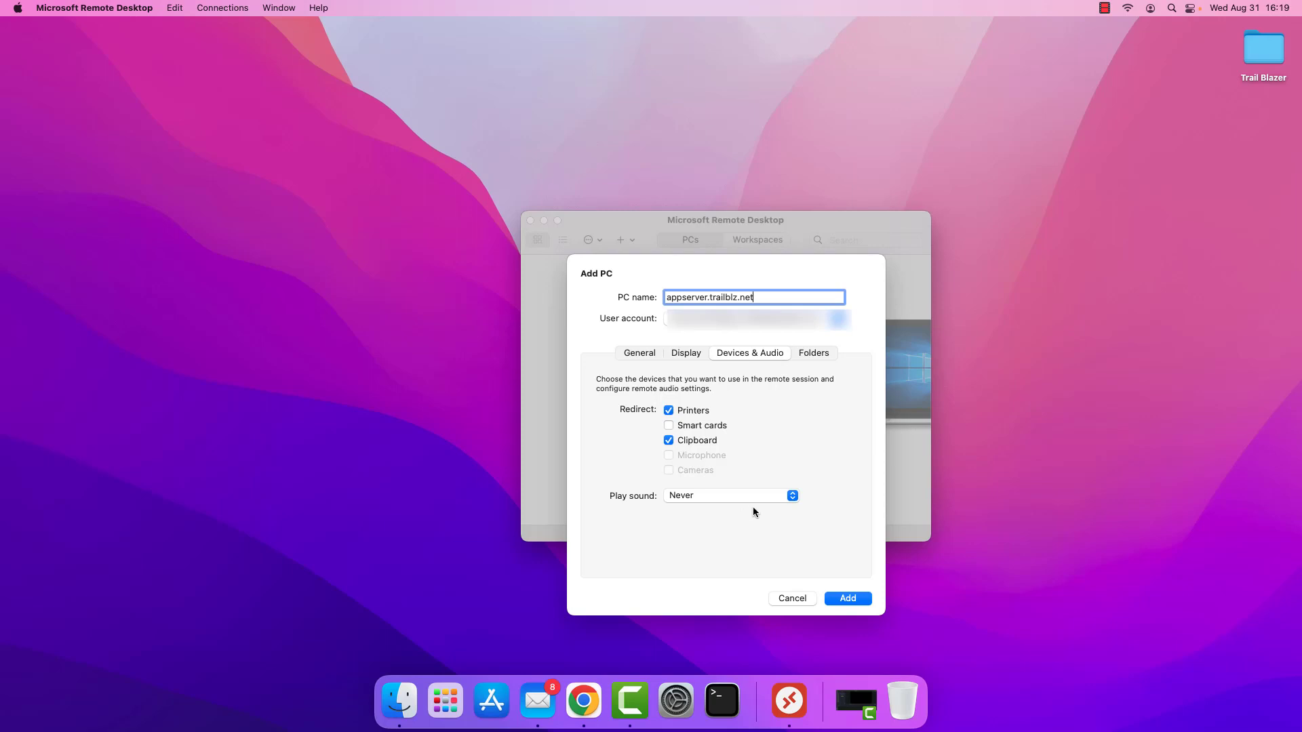
- Enable folder redirection with the Trail Blazer folder from the Mac desktop and add the PC connection
click(751, 500)
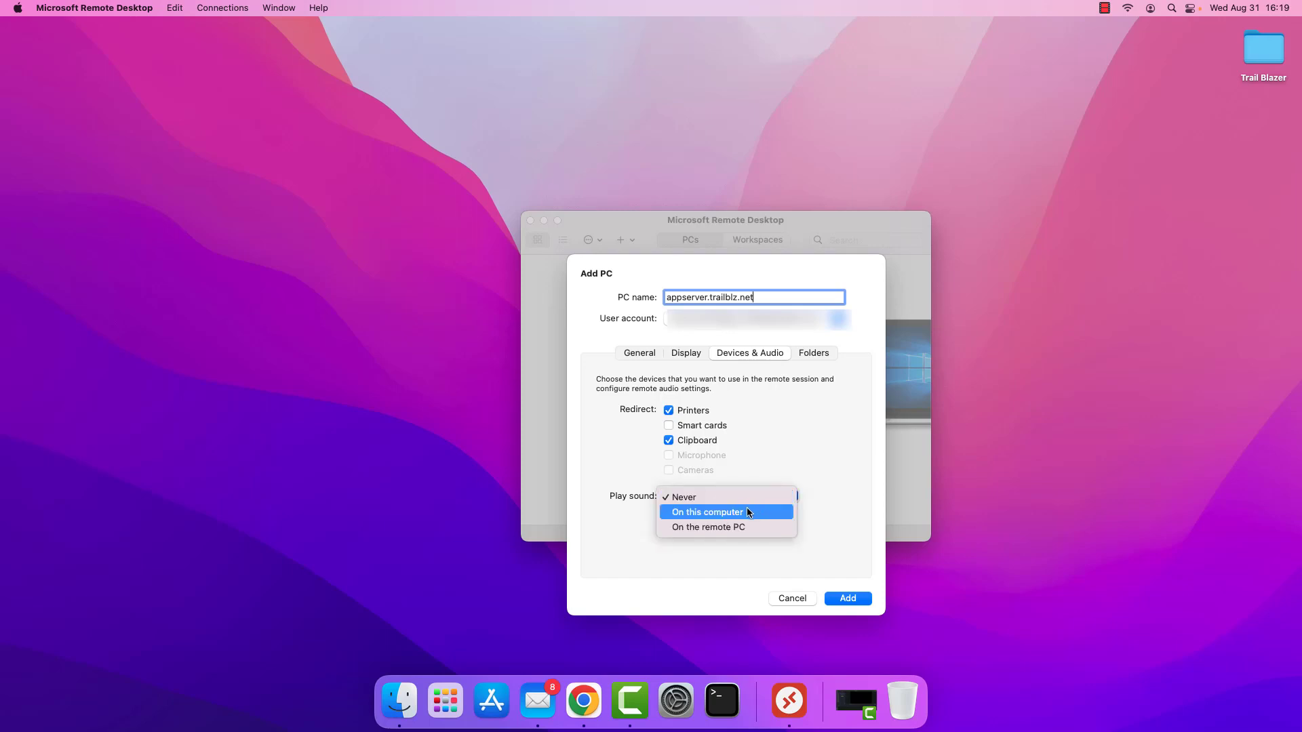
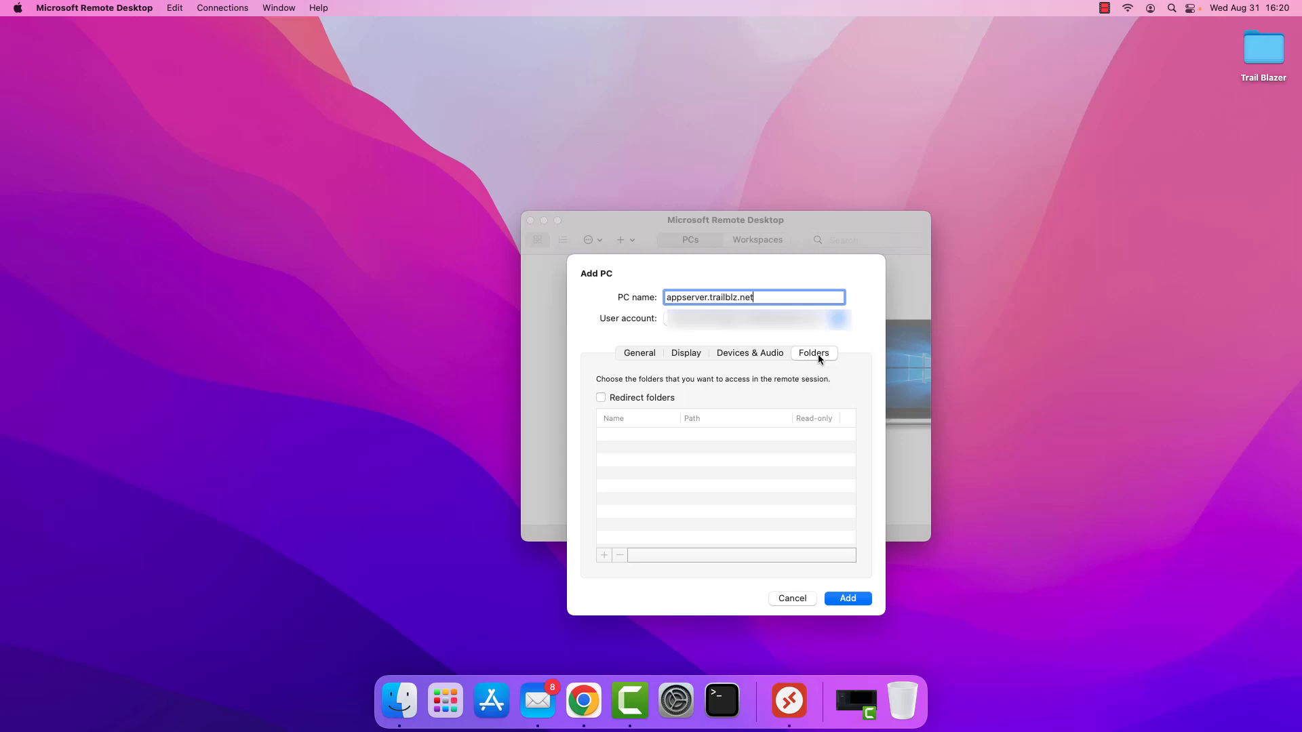
click(601, 398)
click(601, 398)
click(600, 398)
click(603, 556)
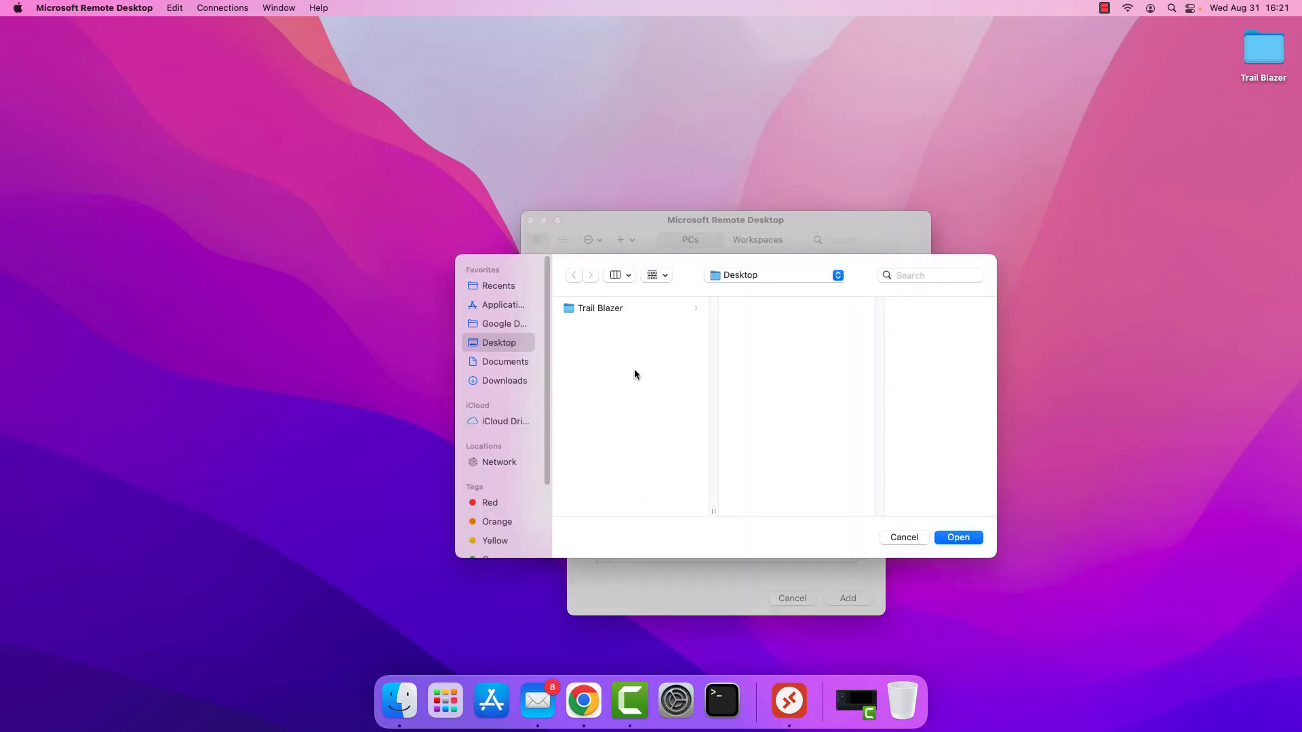
click(609, 310)
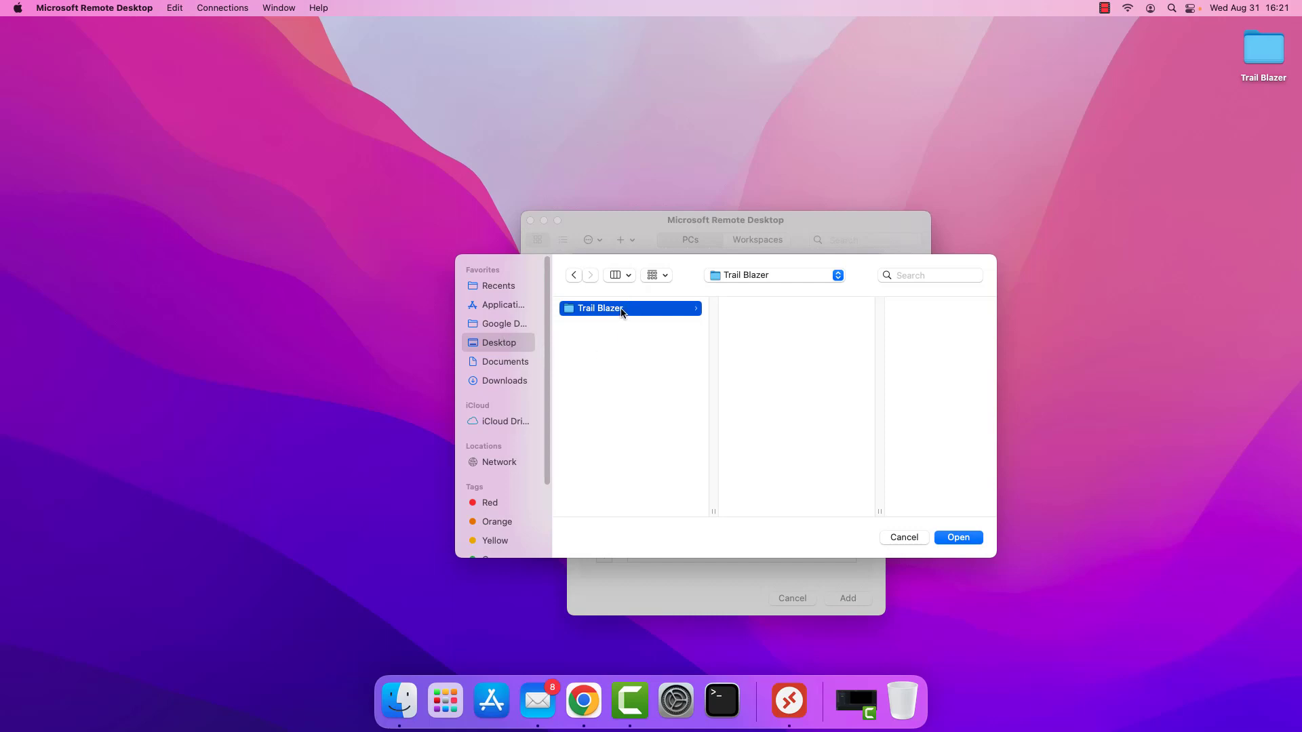
click(964, 538)
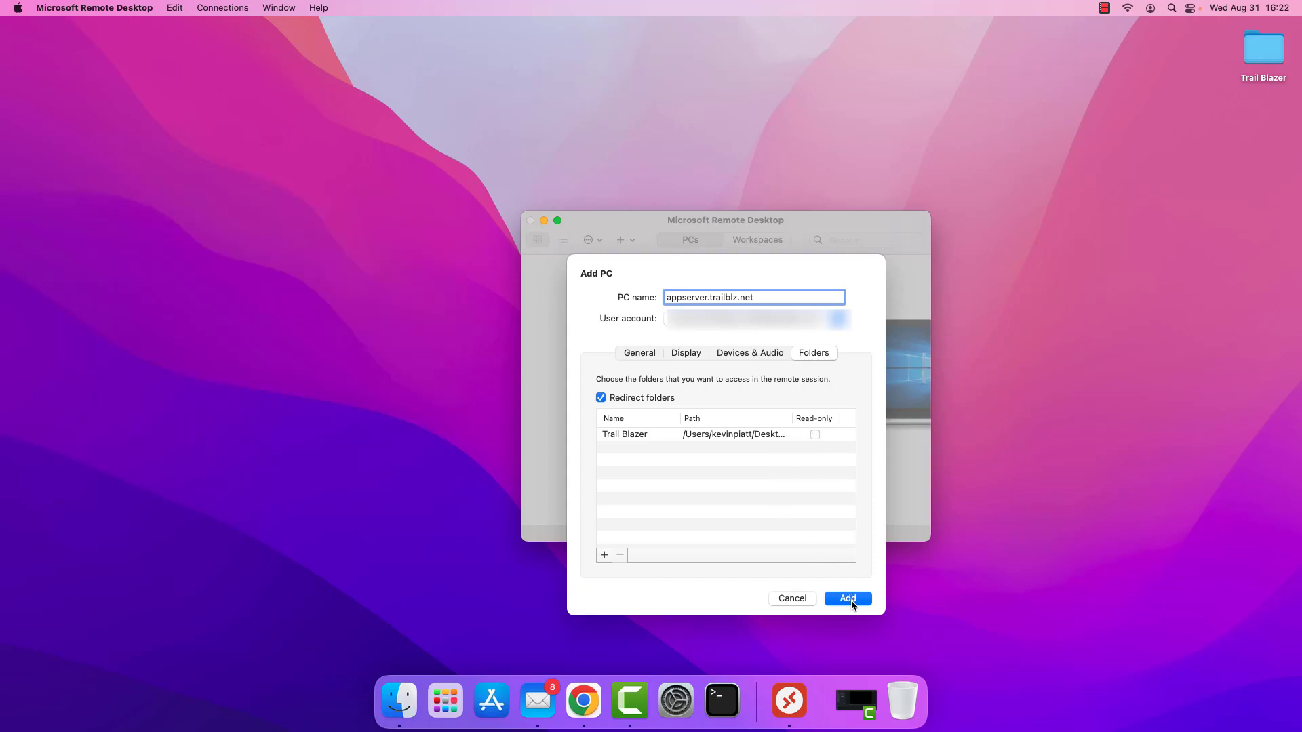
click(849, 599)
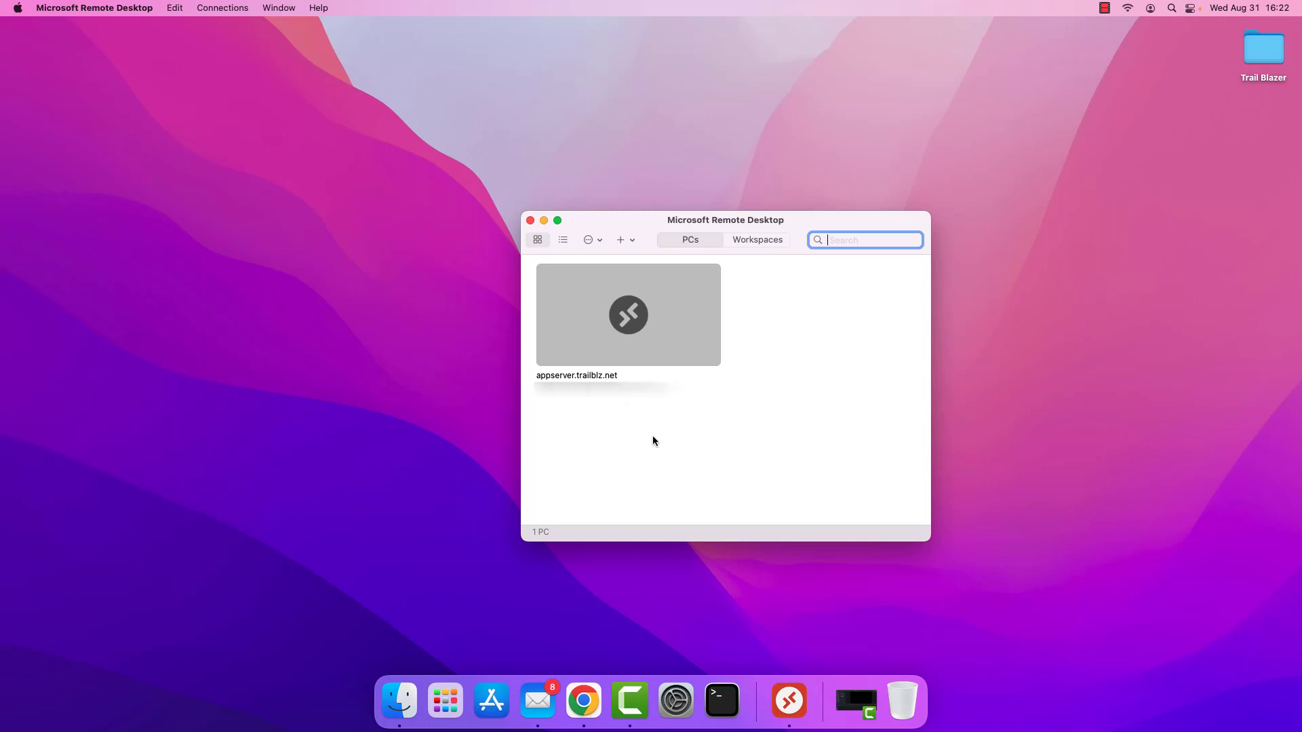
- Review the actions available for the saved appserver.trailblz.net PC and its general settings, and save them without edits
mouse_move(636, 329)
click(709, 355)
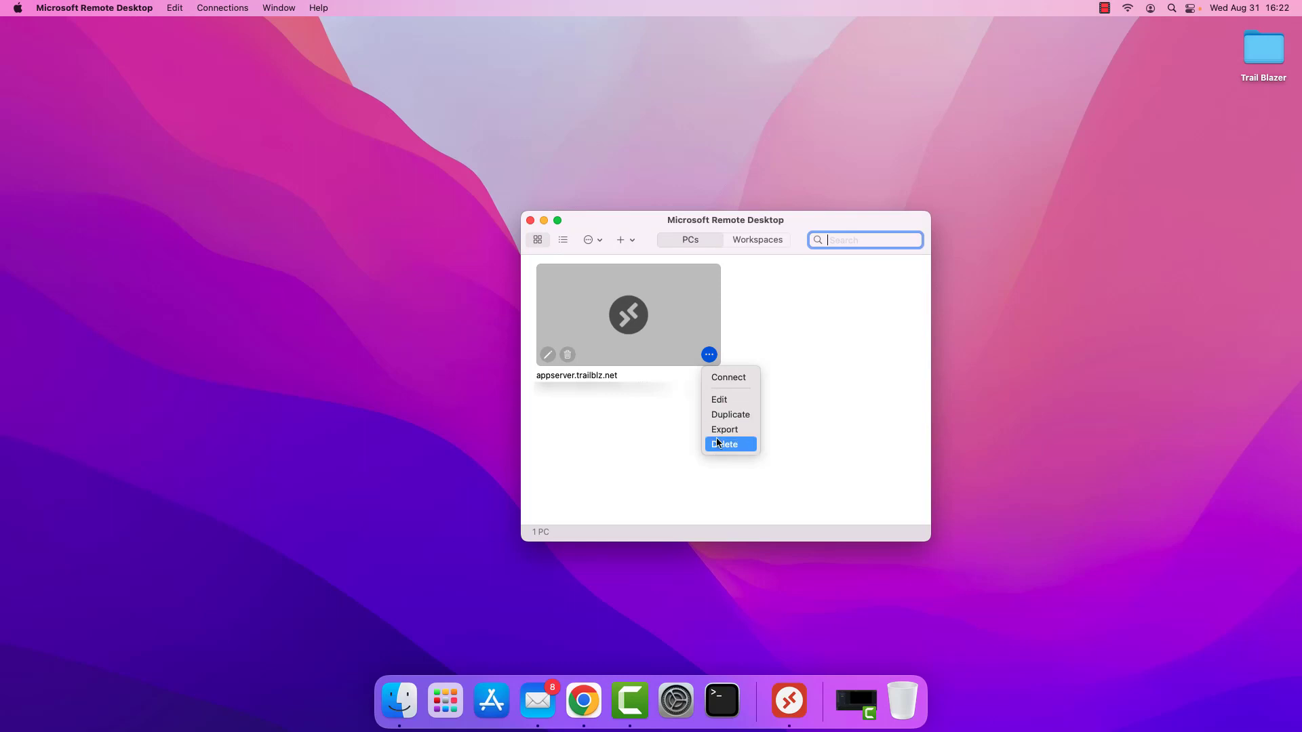
click(548, 354)
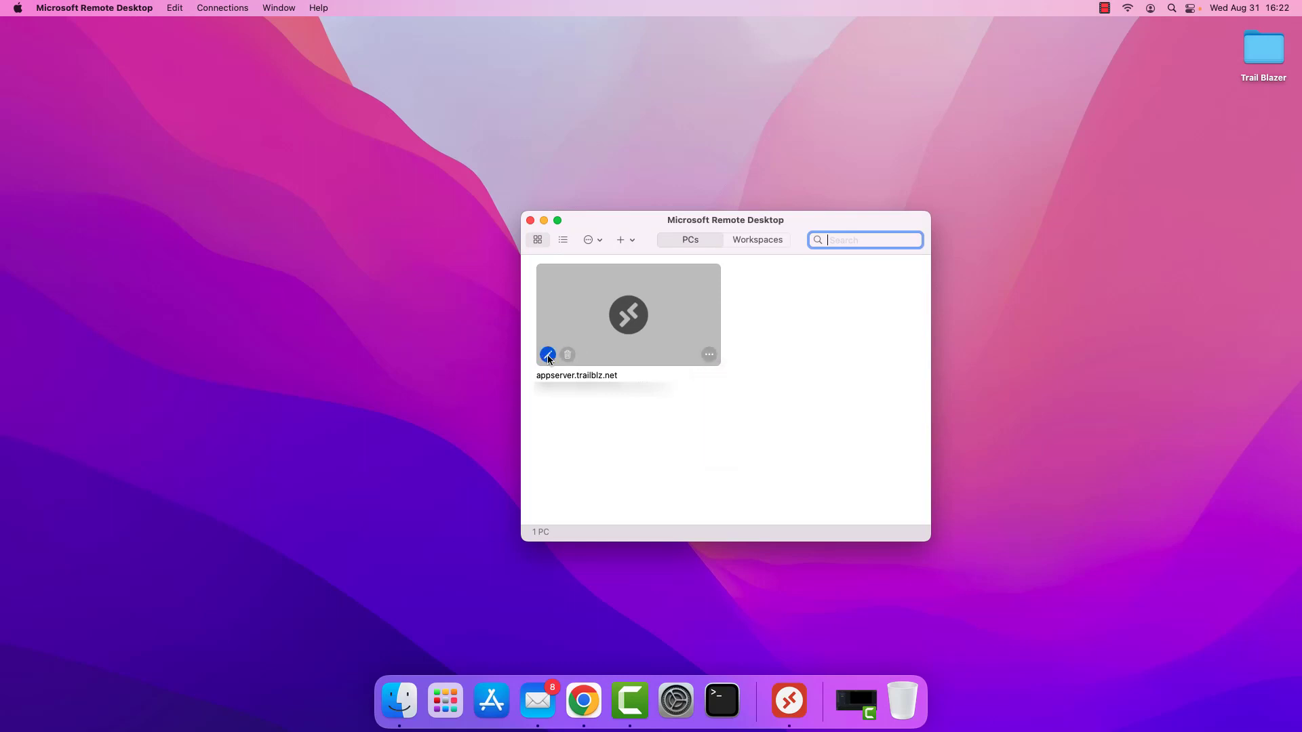
click(547, 354)
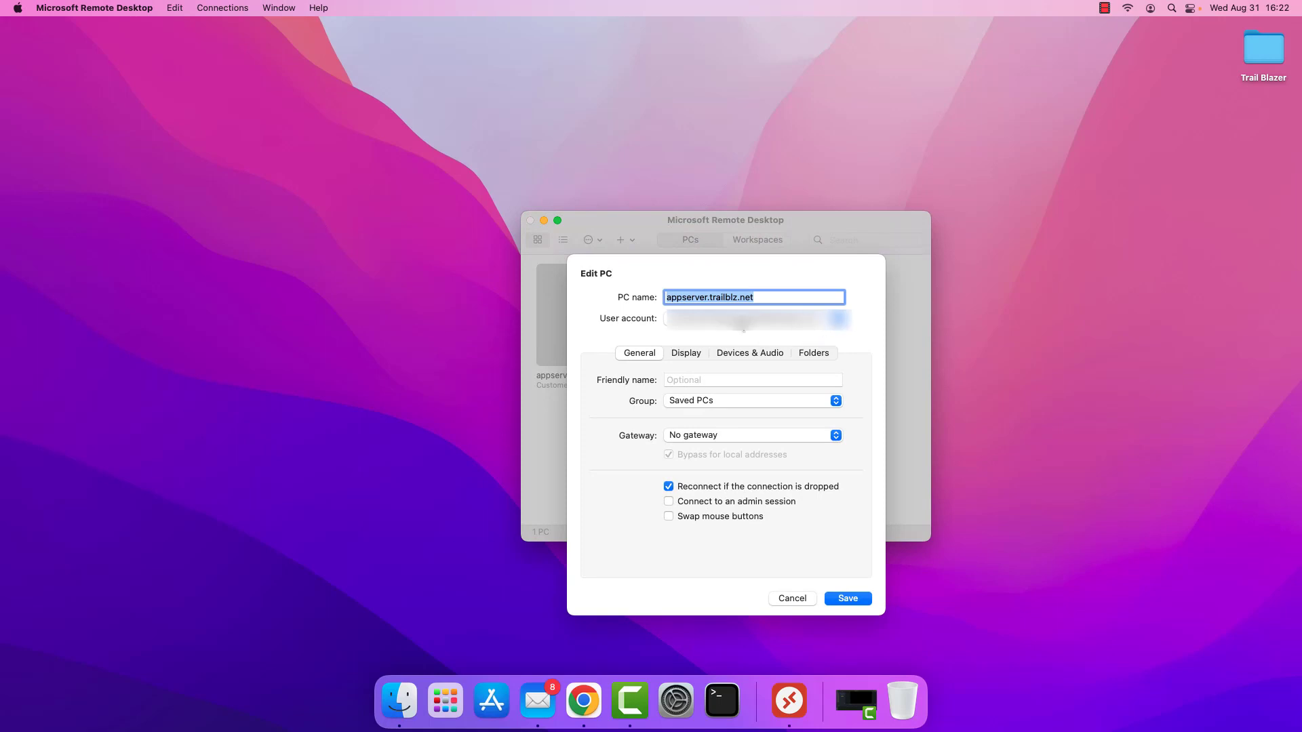
click(847, 599)
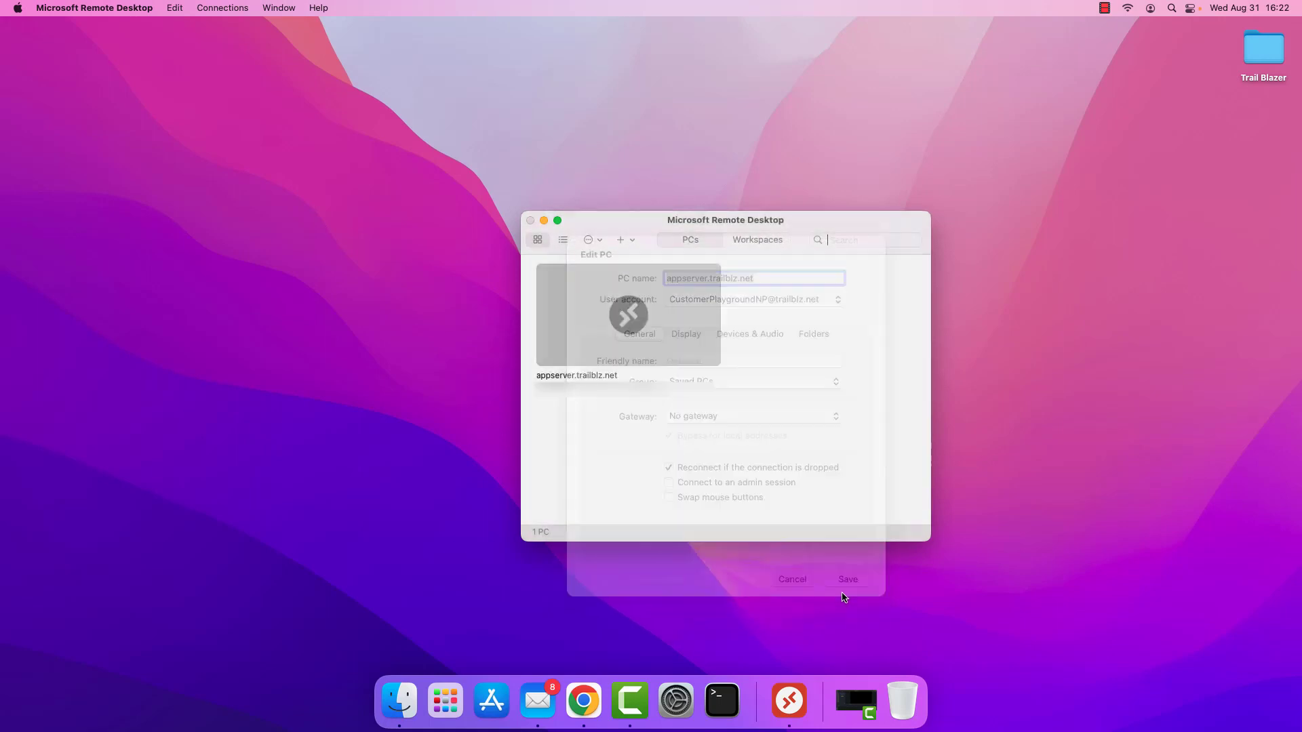
- Connect to the appserver.trailblz.net PC and accept the server's notice about placing files
double_click(661, 310)
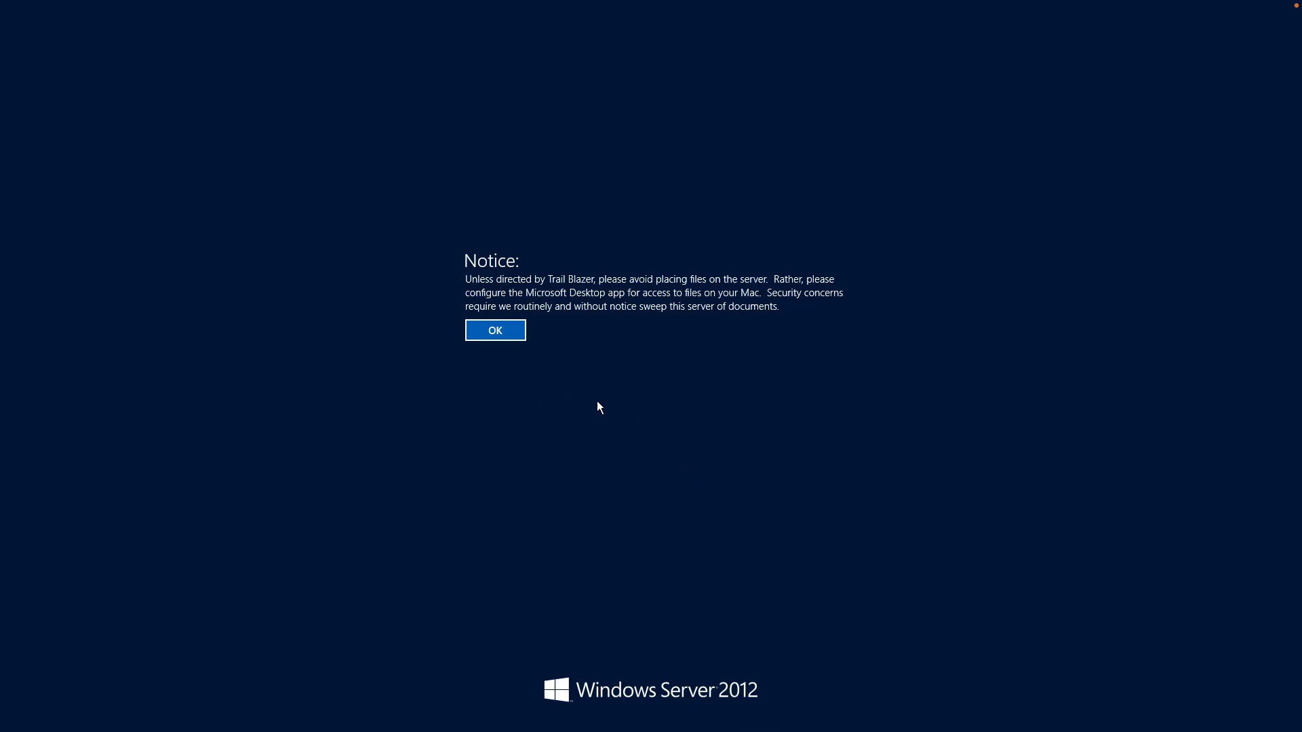
click(493, 332)
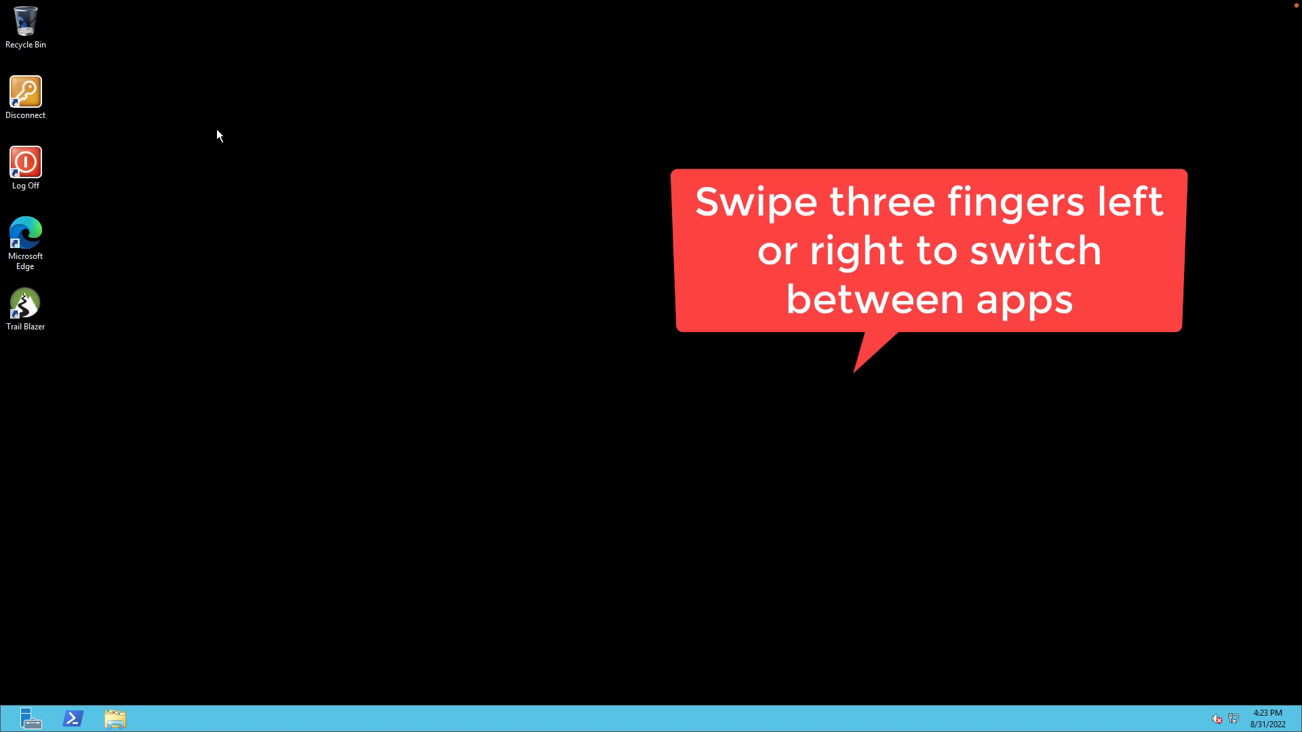
- Reveal the Mac's system and Remote Desktop commands over the full-screen session and look through them
mouse_move(44, 5)
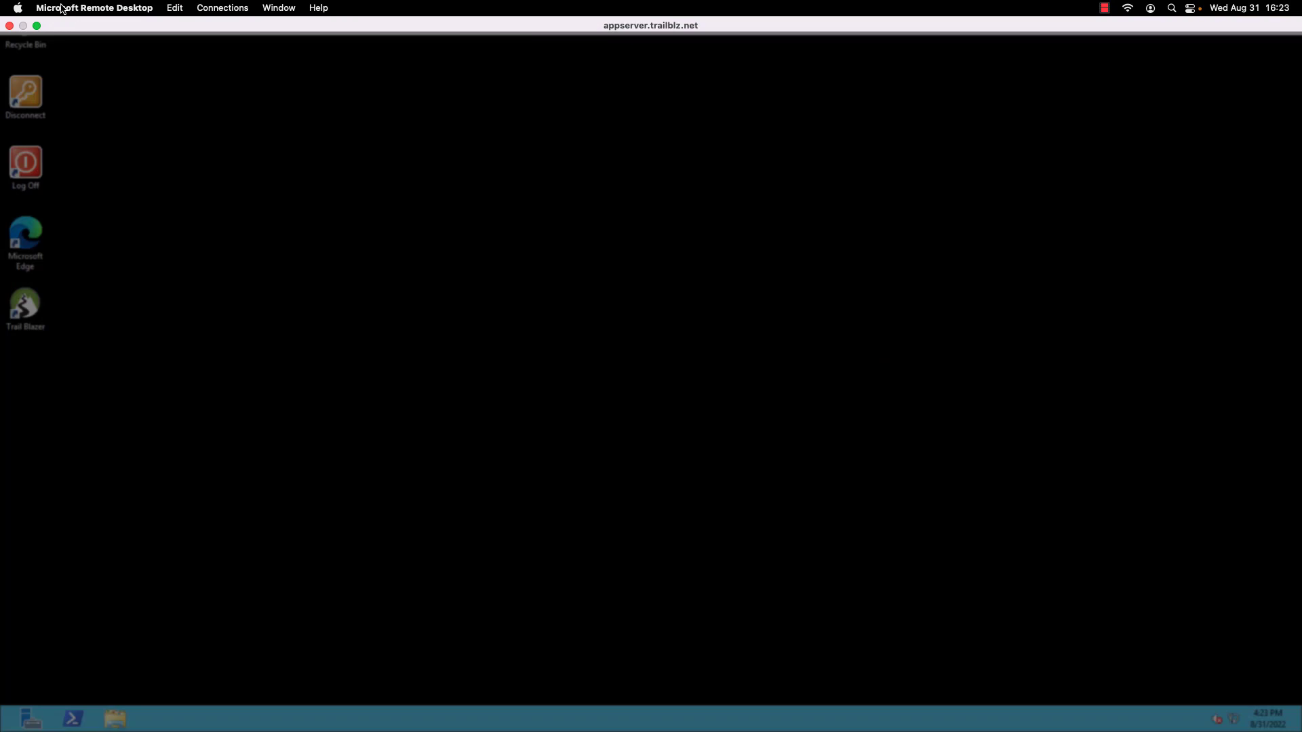
click(17, 10)
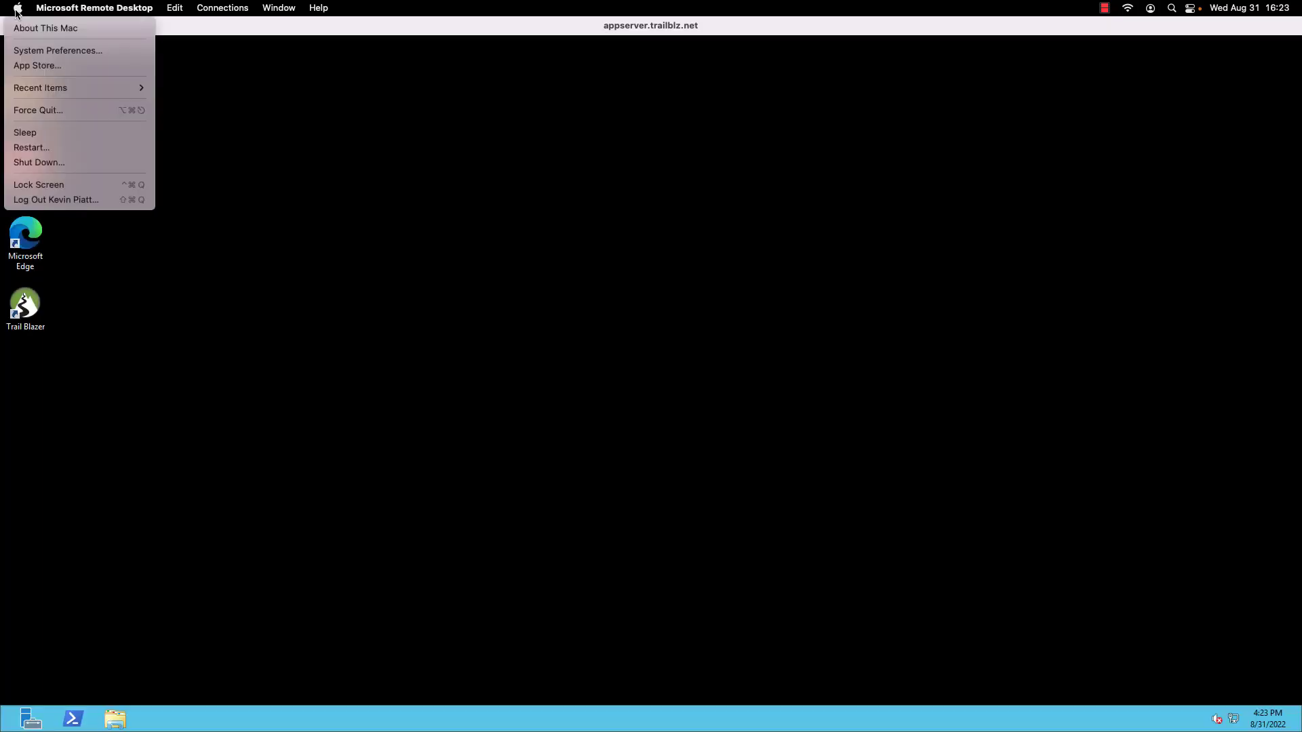
mouse_move(41, 10)
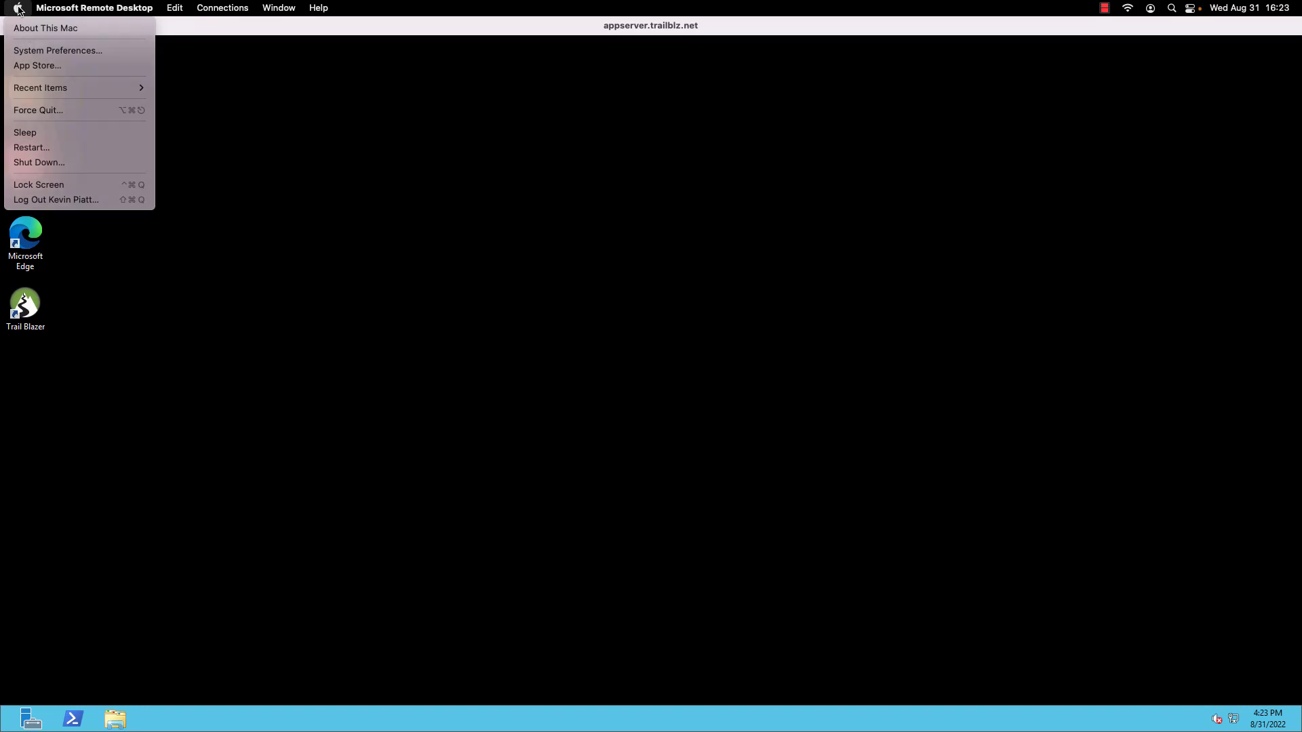
click(19, 9)
click(69, 13)
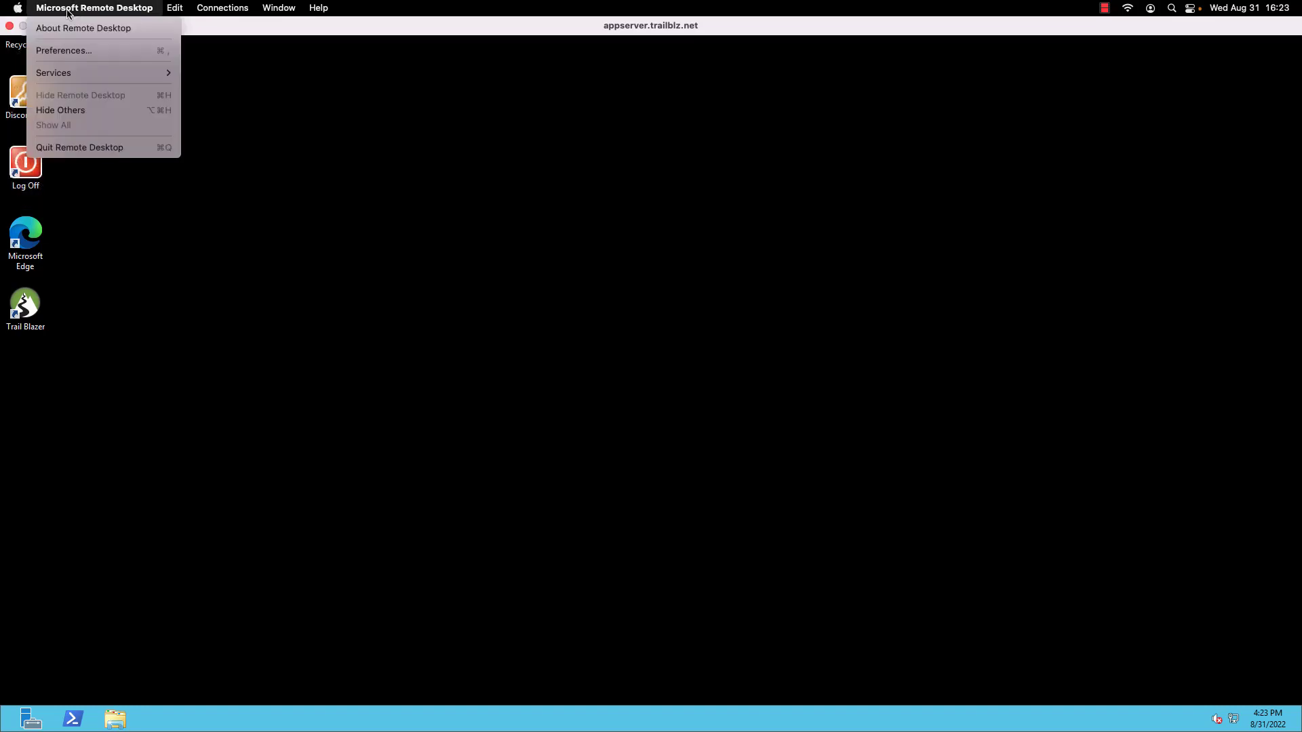
mouse_move(179, 12)
mouse_move(219, 10)
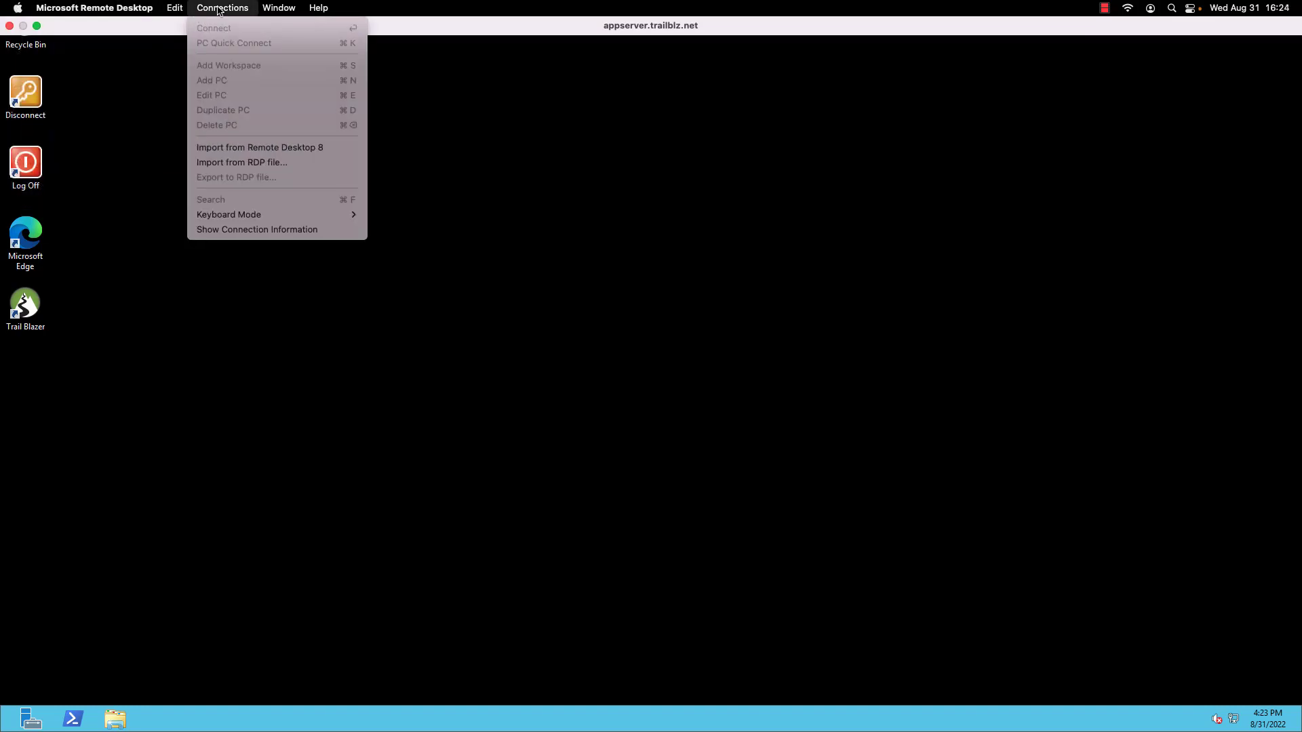
click(139, 239)
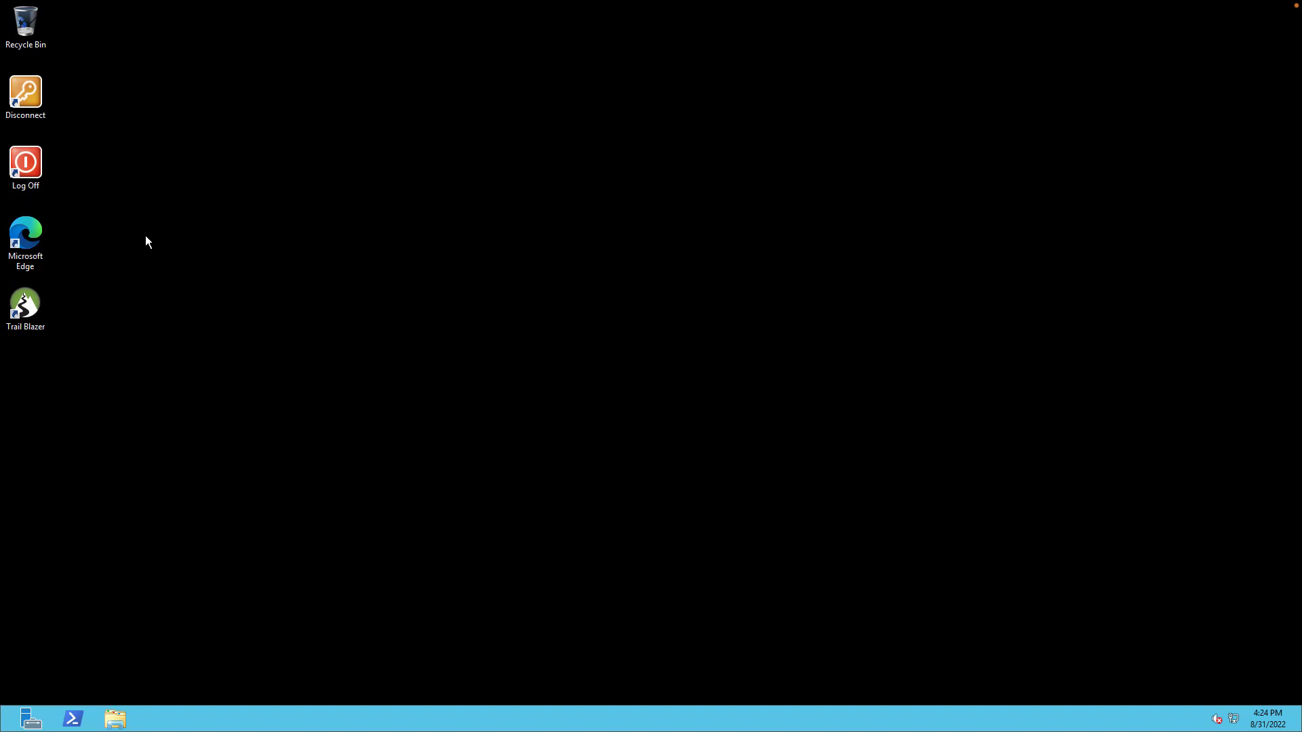
- Launch Trail Blazer on the remote desktop, and open a File Explorer window and move it higher
double_click(33, 308)
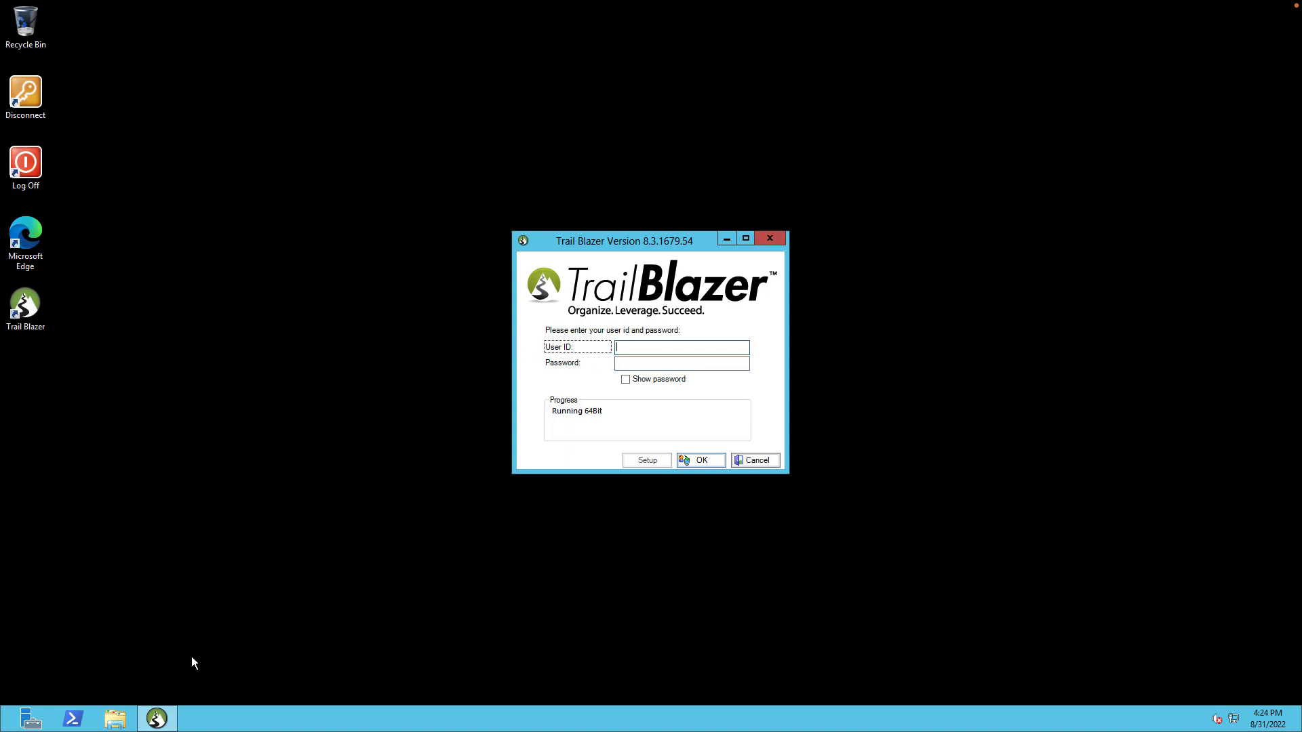
click(115, 718)
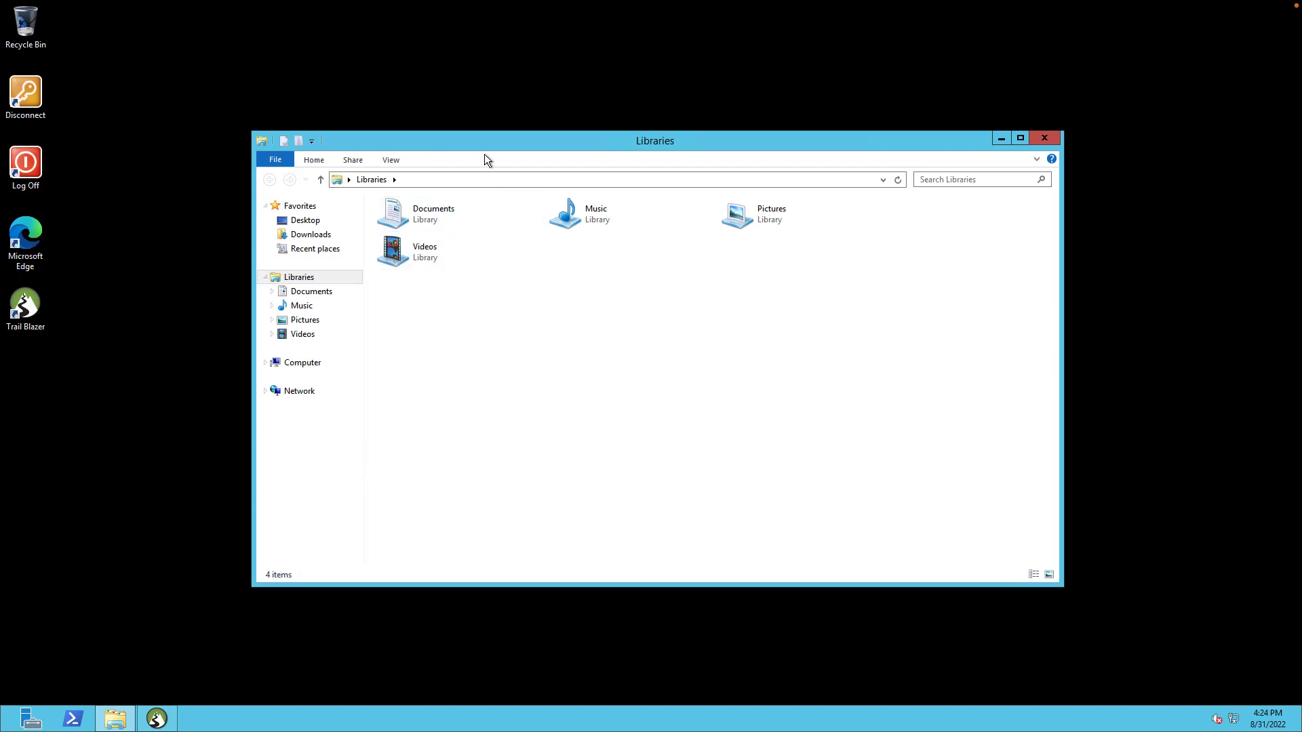
drag(488, 146, 510, 82)
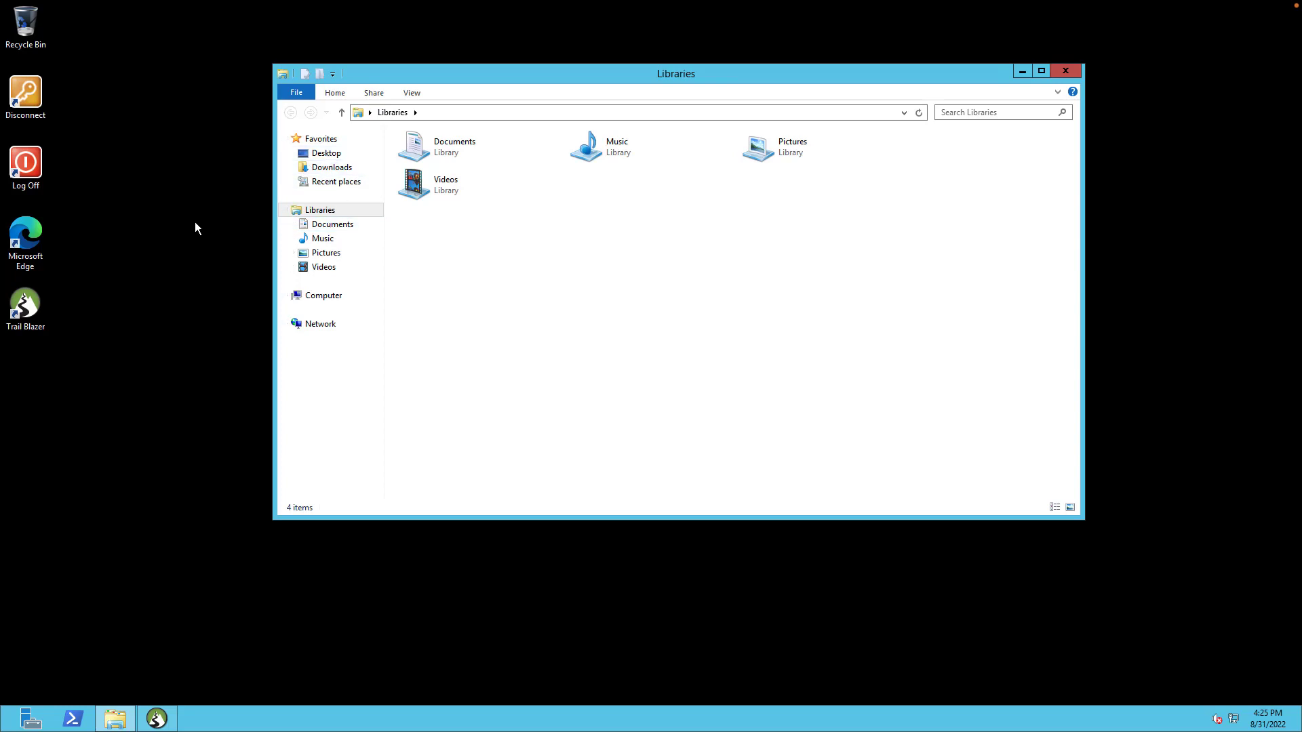
- Collapse Favorites and Libraries, and open the redirected Trail Blazer on Mac-mini folder under Computer
click(284, 139)
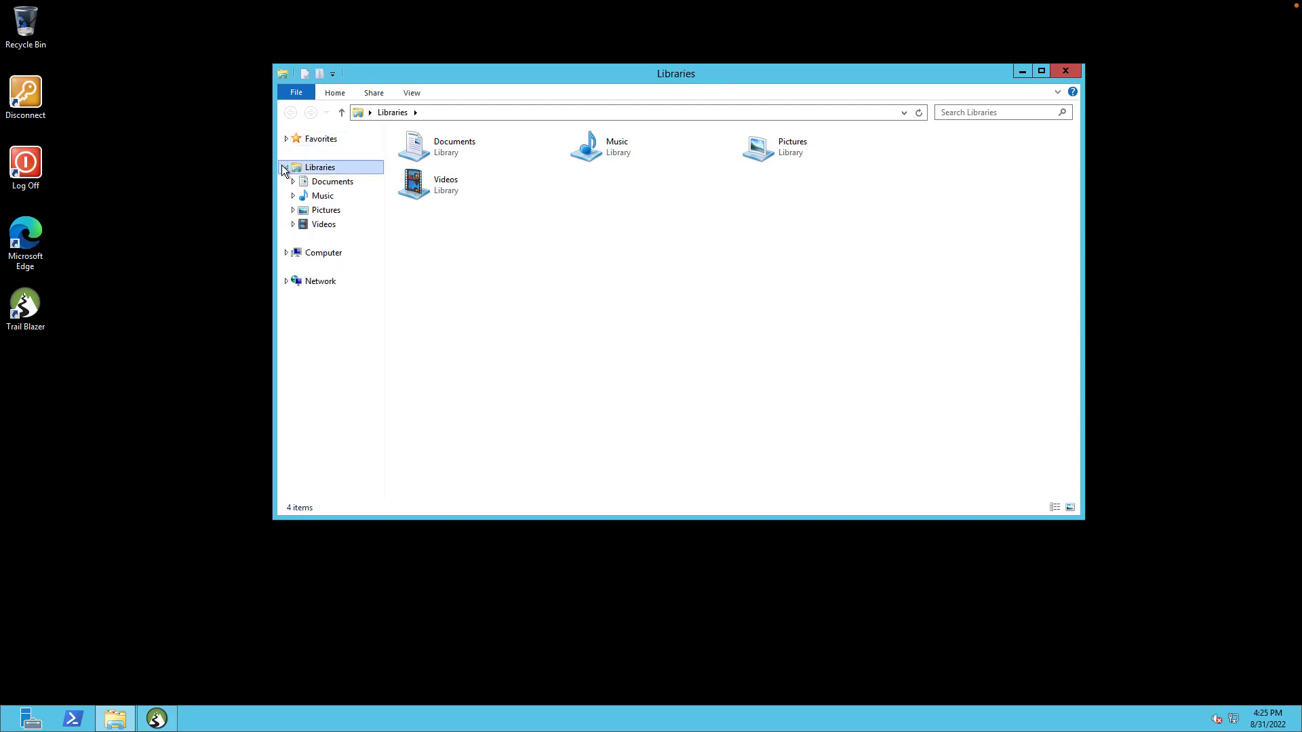
click(282, 165)
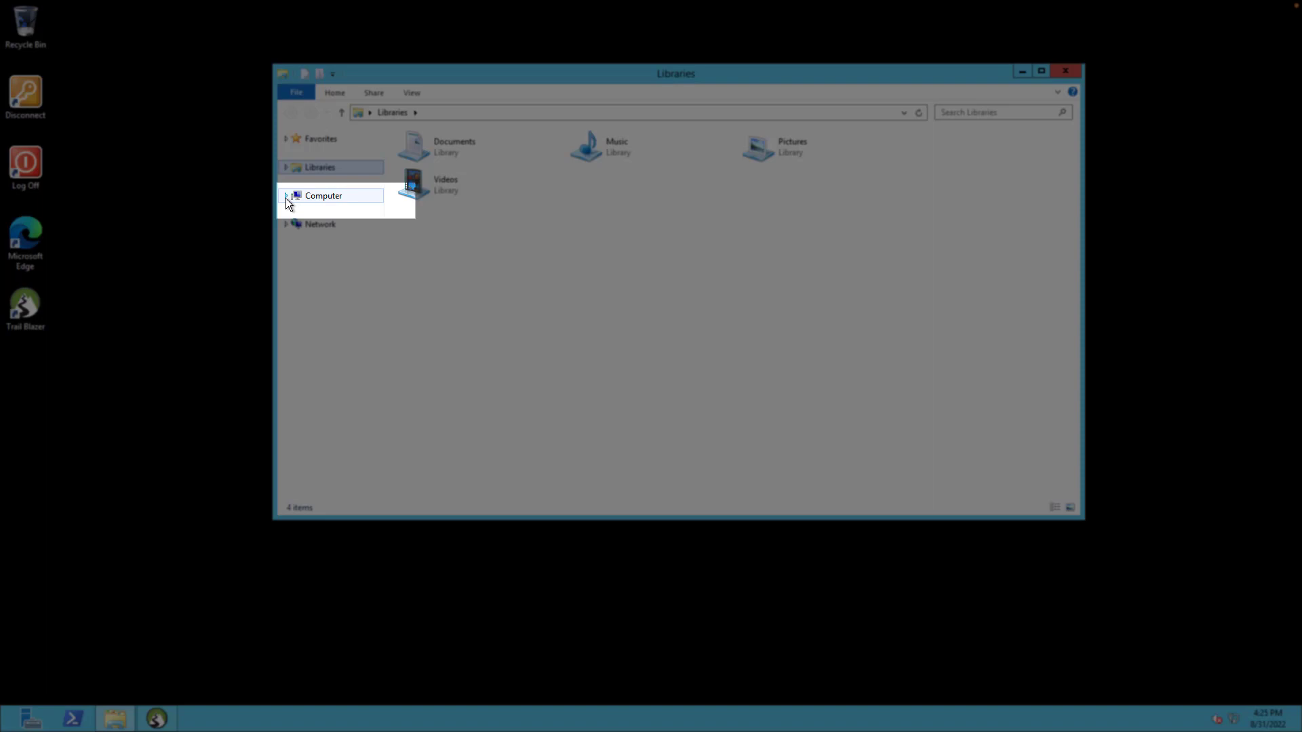
click(287, 196)
click(338, 212)
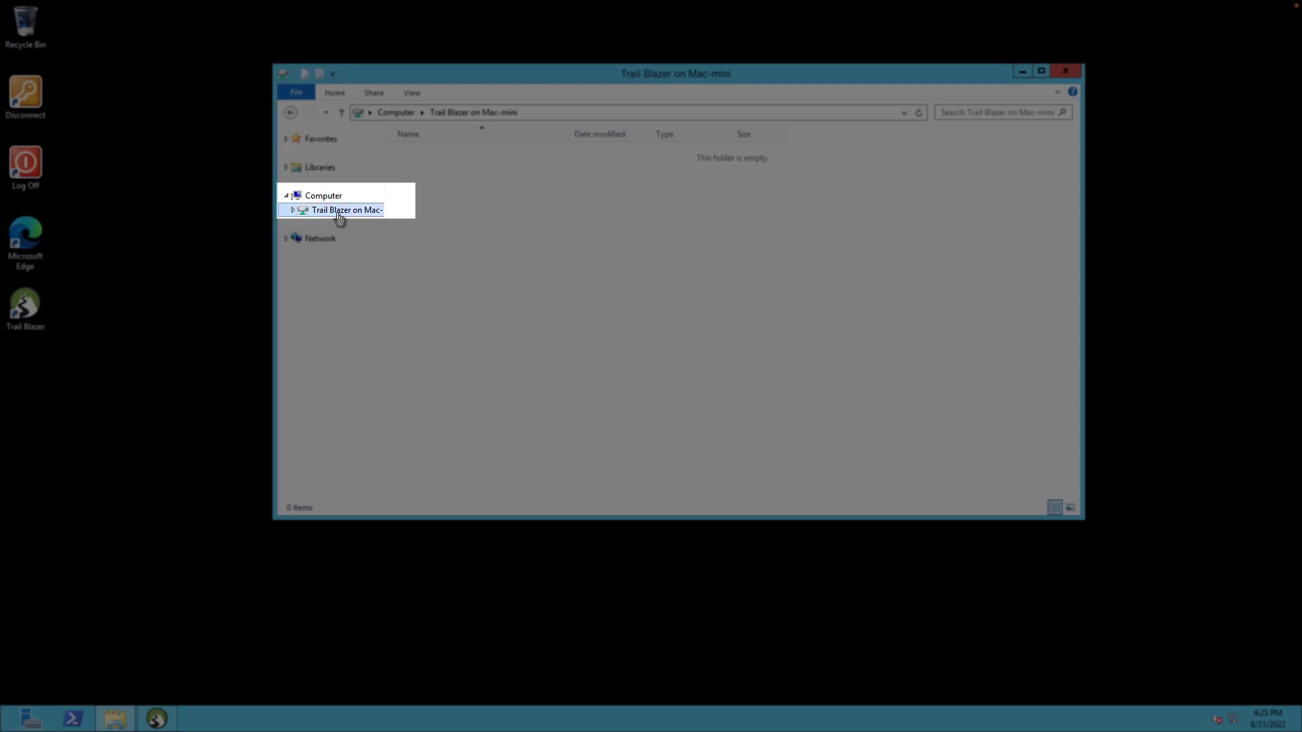
right_click(494, 190)
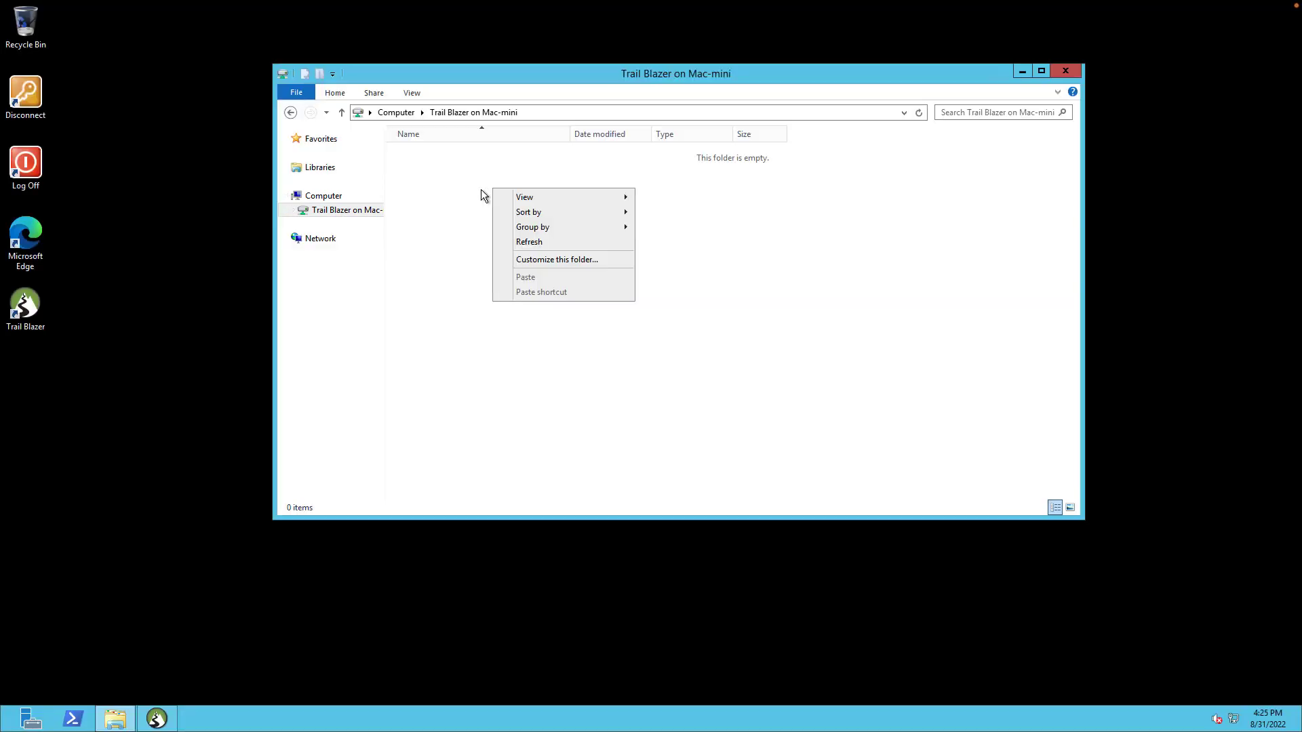
click(483, 195)
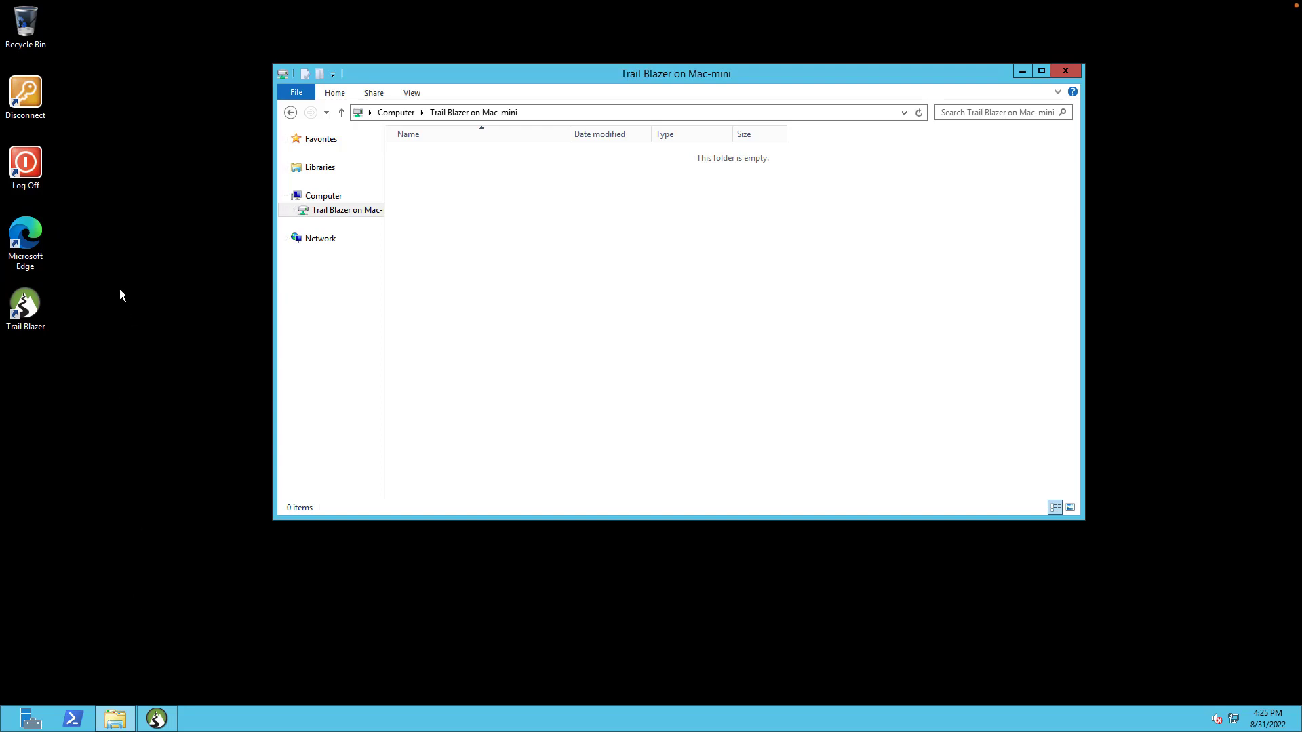
right_click(463, 237)
click(318, 169)
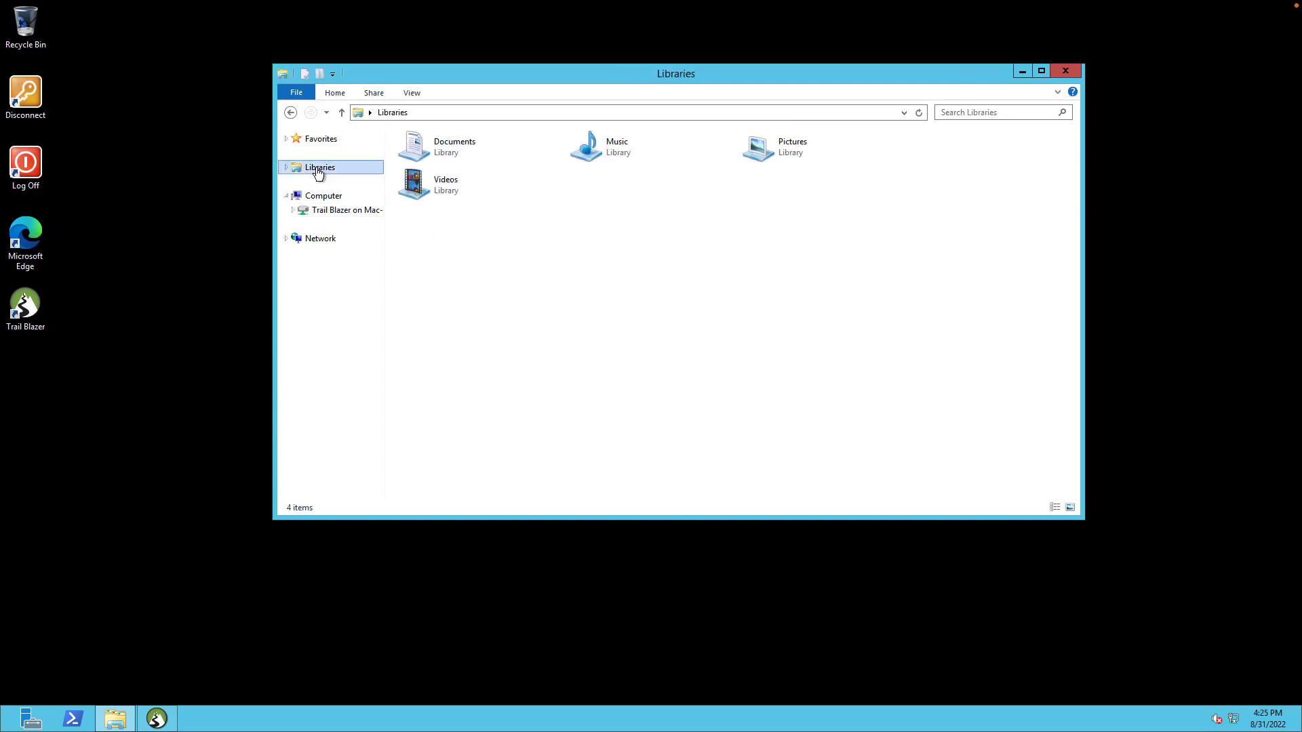
- Create a new text document named test.txt on the remote desktop
right_click(197, 241)
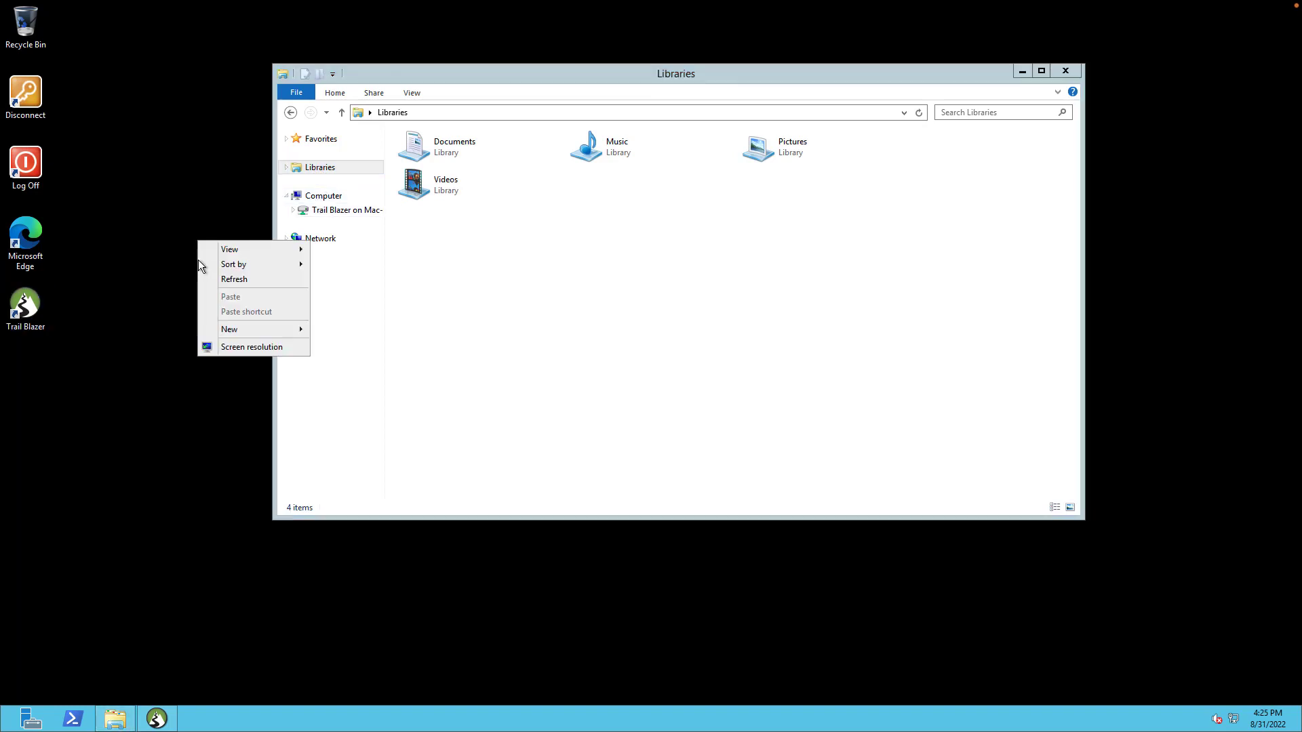
mouse_move(238, 332)
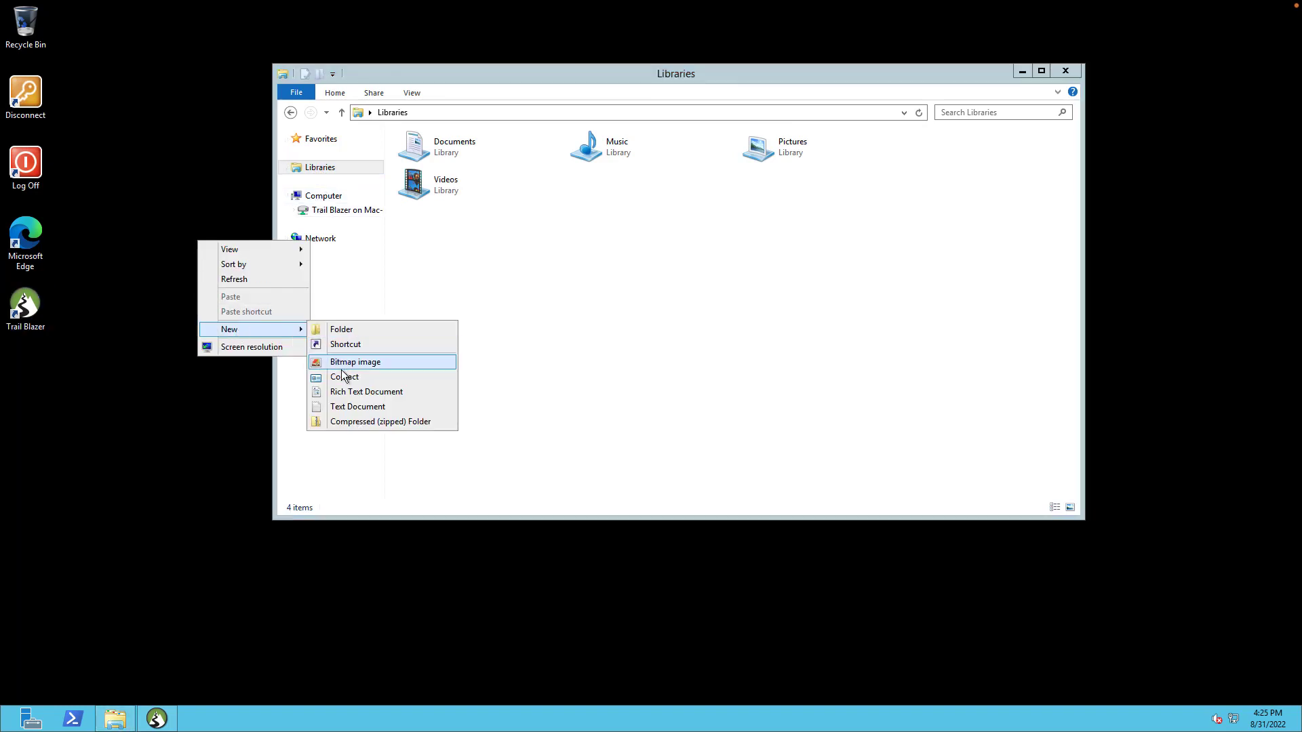
click(353, 406)
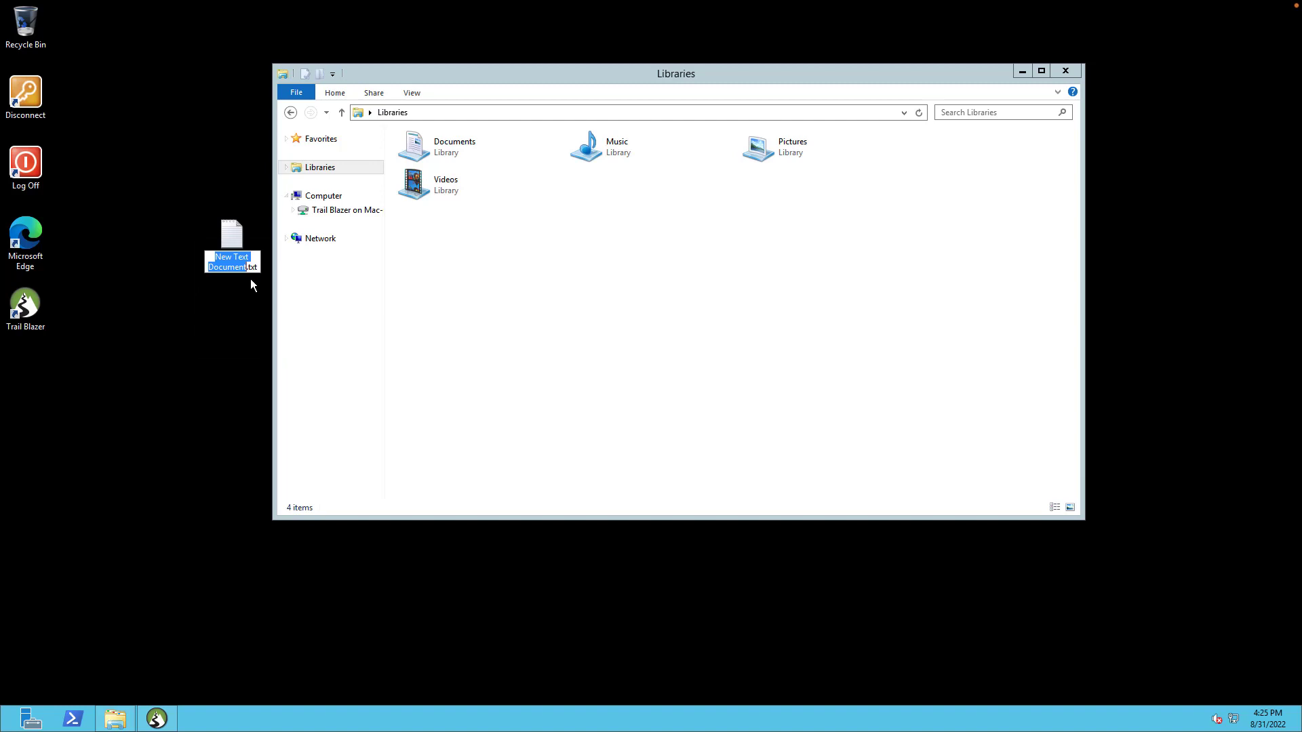
text(test)
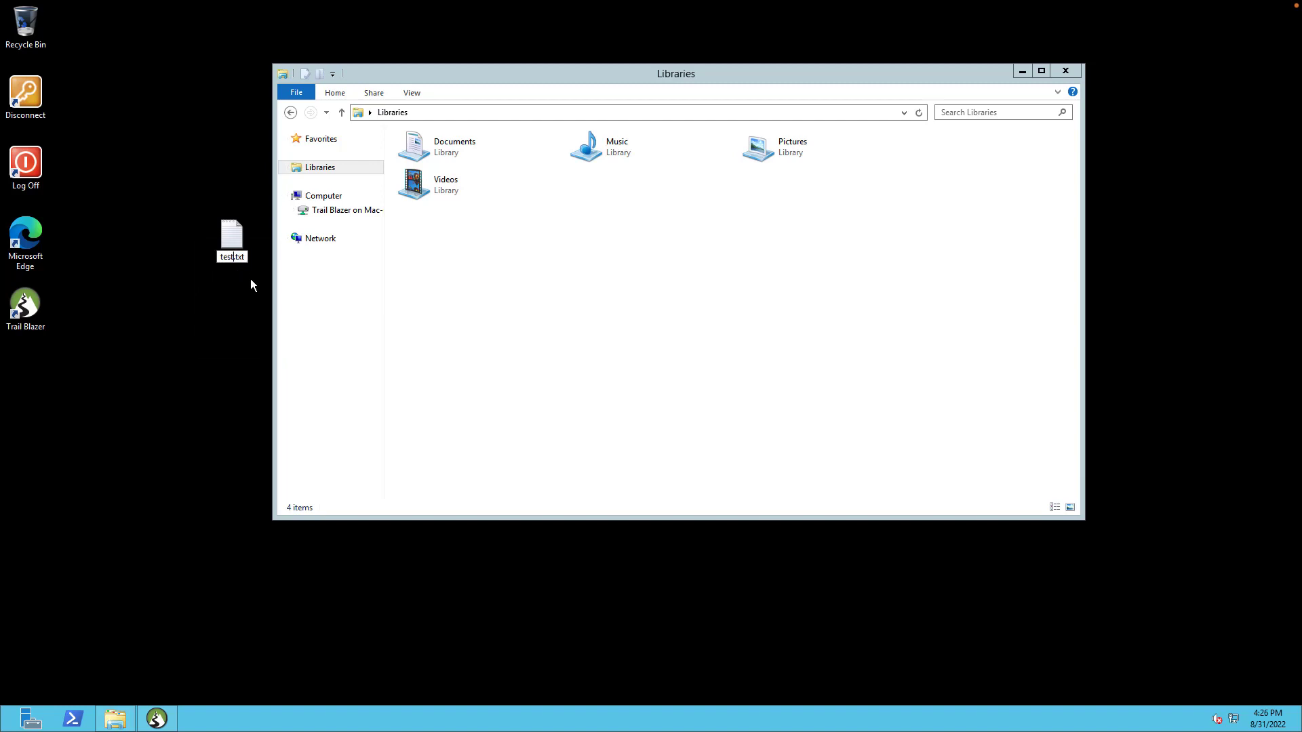
key(Return)
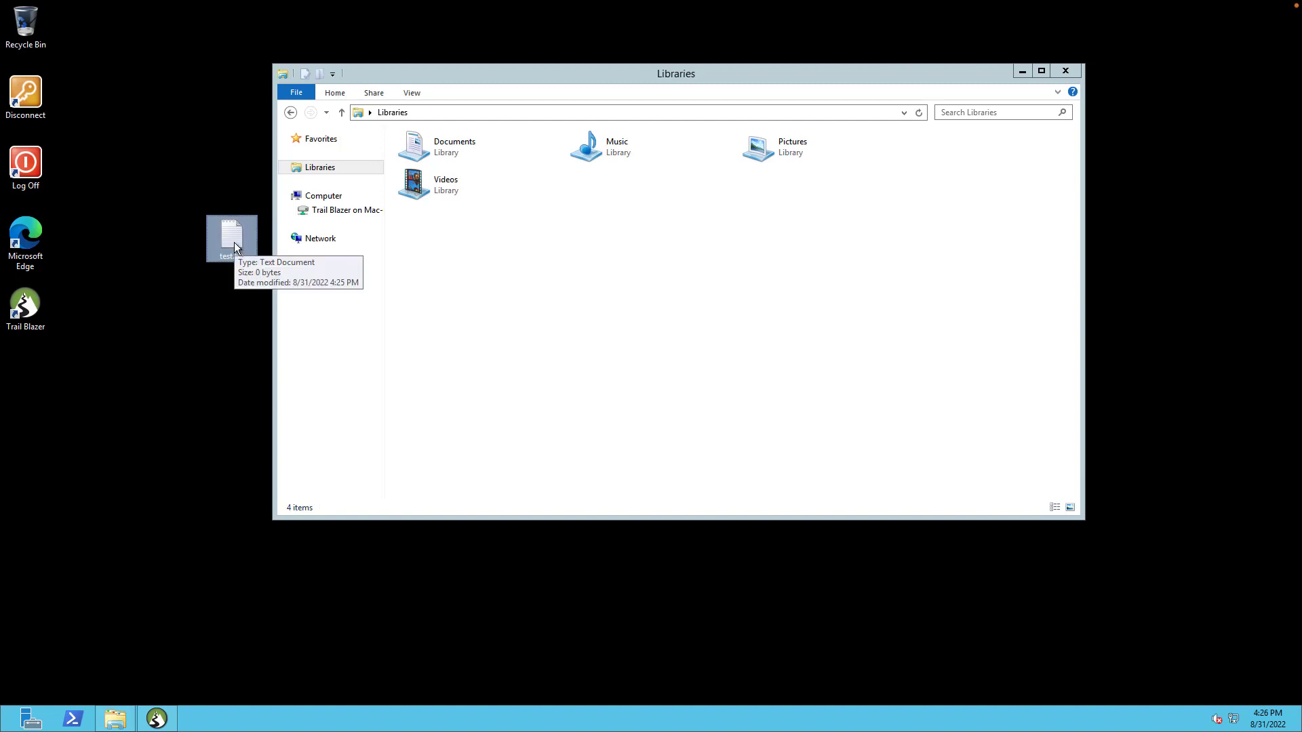
- Move test.txt from the remote desktop into the redirected Trail Blazer on Mac-mini folder
click(462, 245)
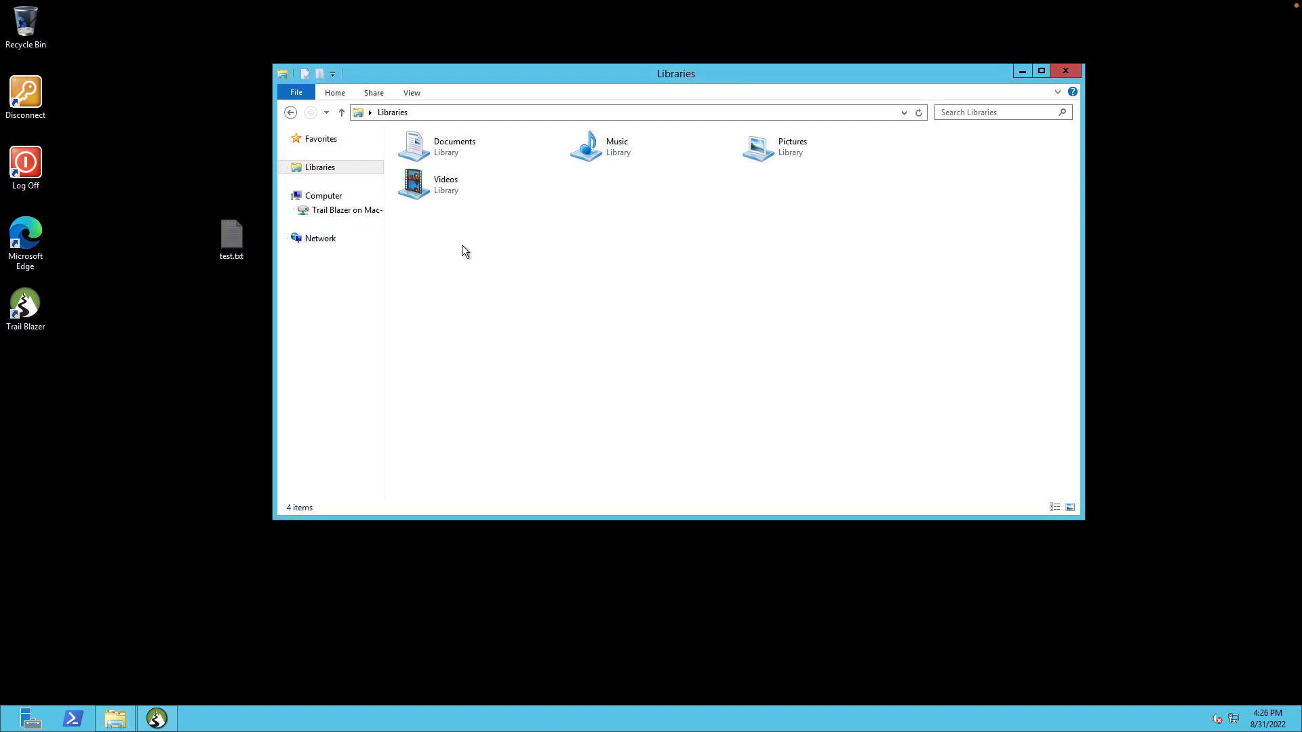
click(344, 214)
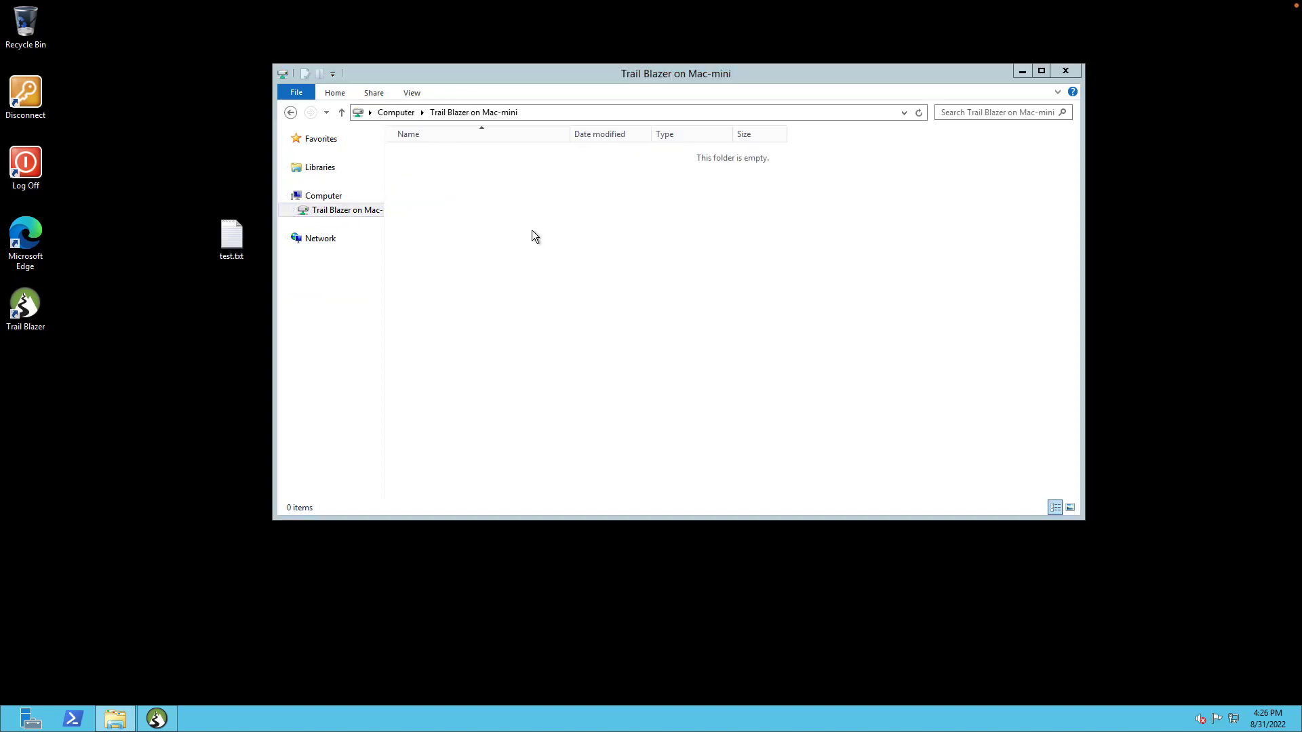
click(531, 231)
key(ctrl+v)
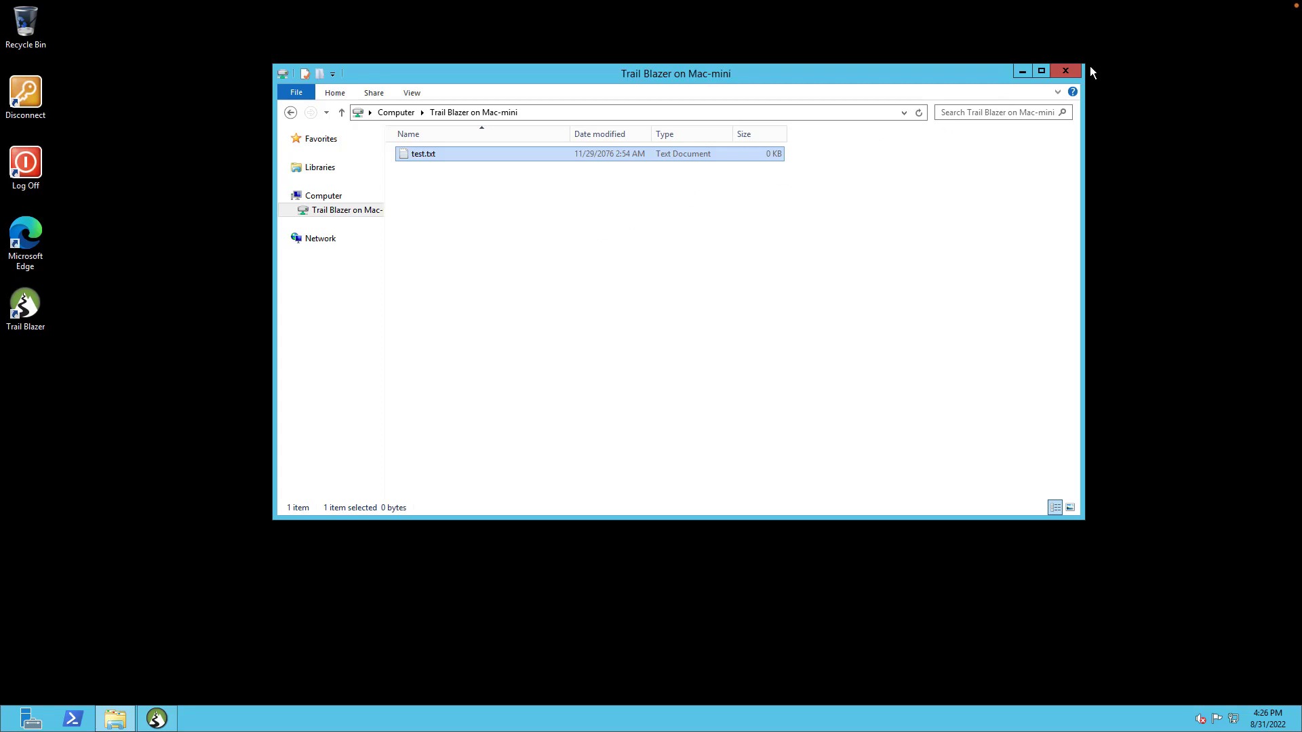
- Close the File Explorer window and the Trail Blazer login window, and log off the remote session
click(1066, 72)
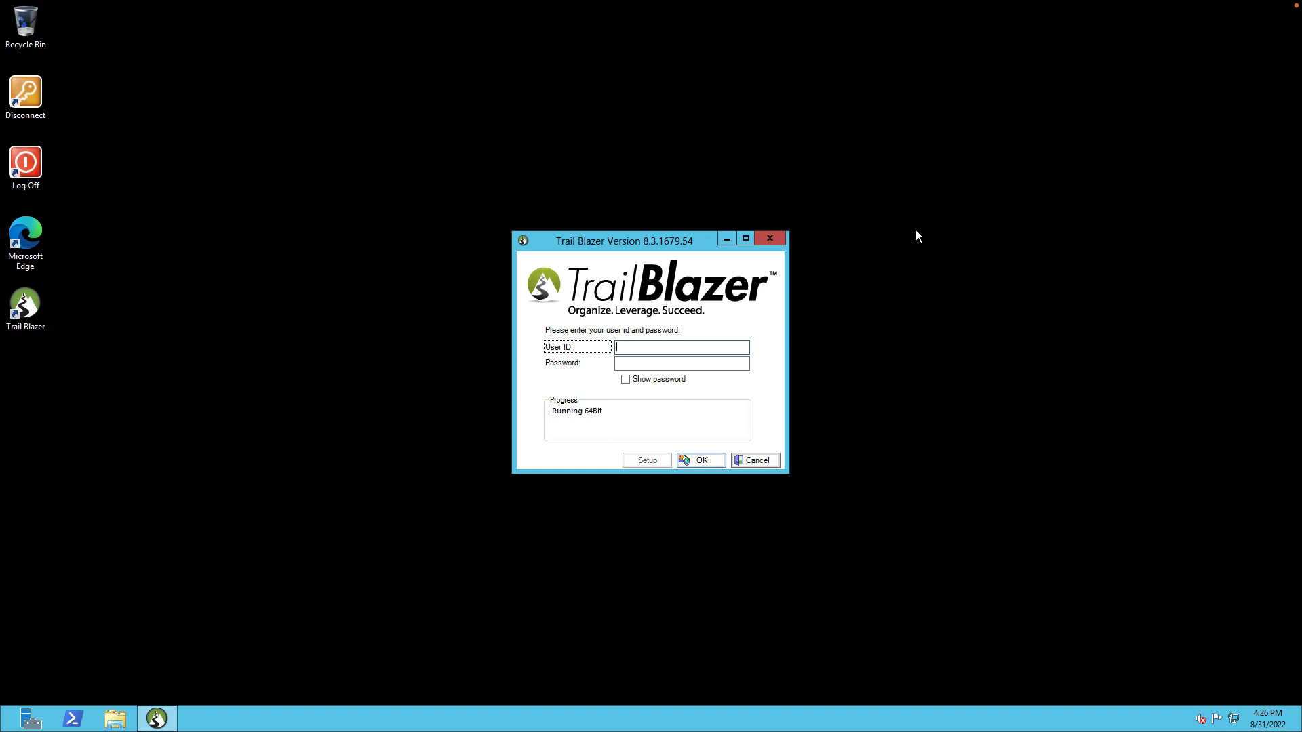
click(776, 243)
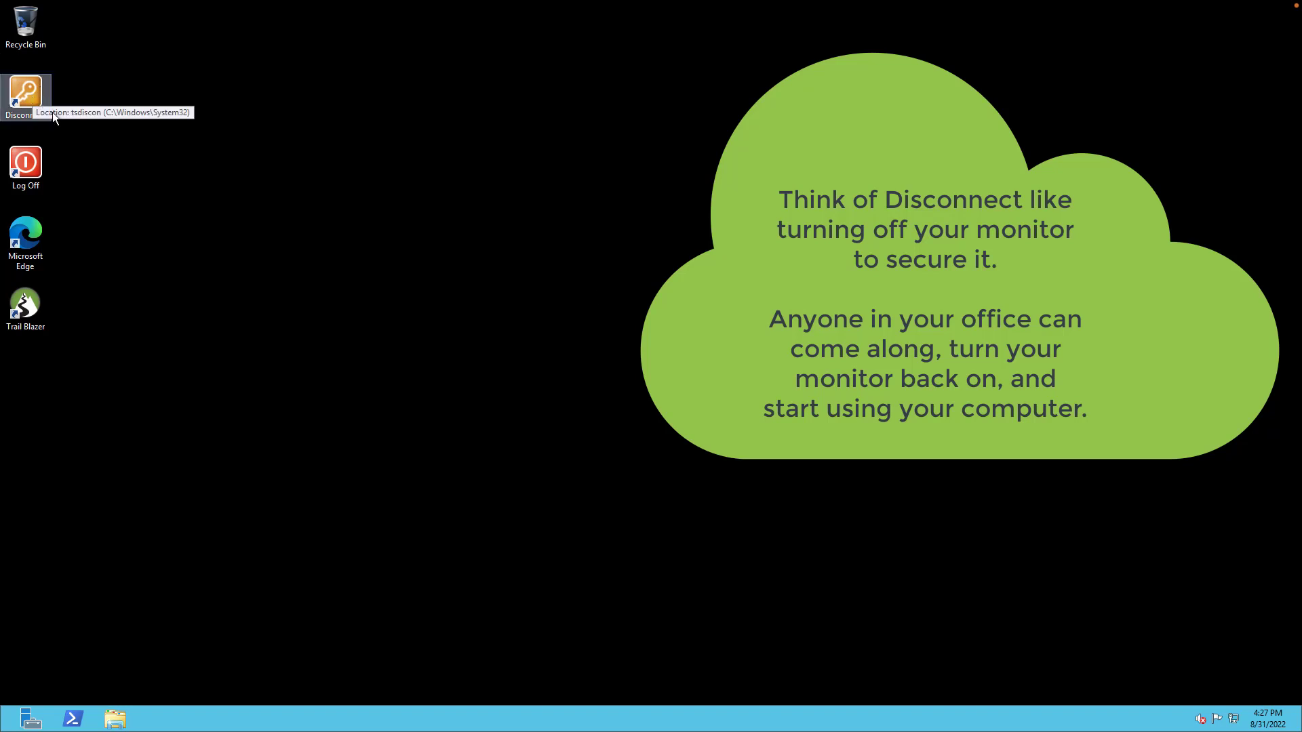
double_click(31, 161)
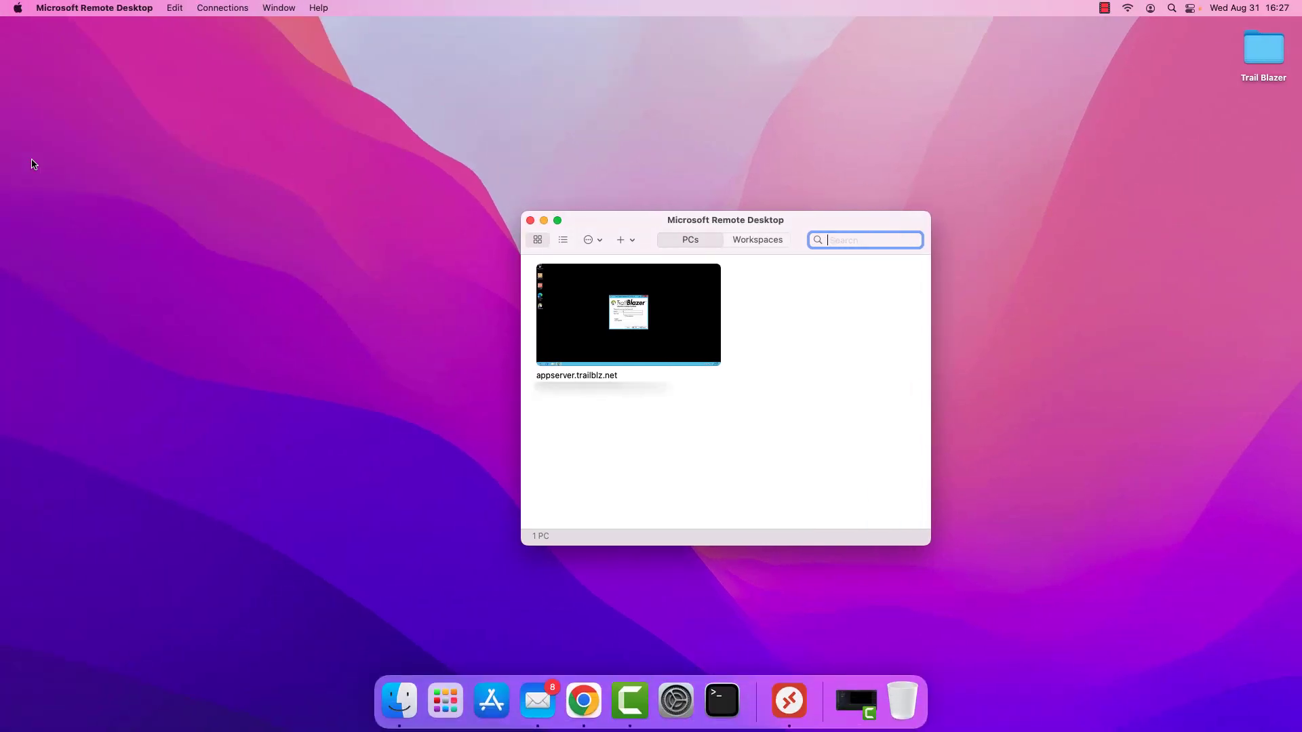
- Open the Trail Blazer folder on the Mac desktop and duplicate test.txt inside it by copying and pasting
mouse_move(634, 328)
double_click(1255, 59)
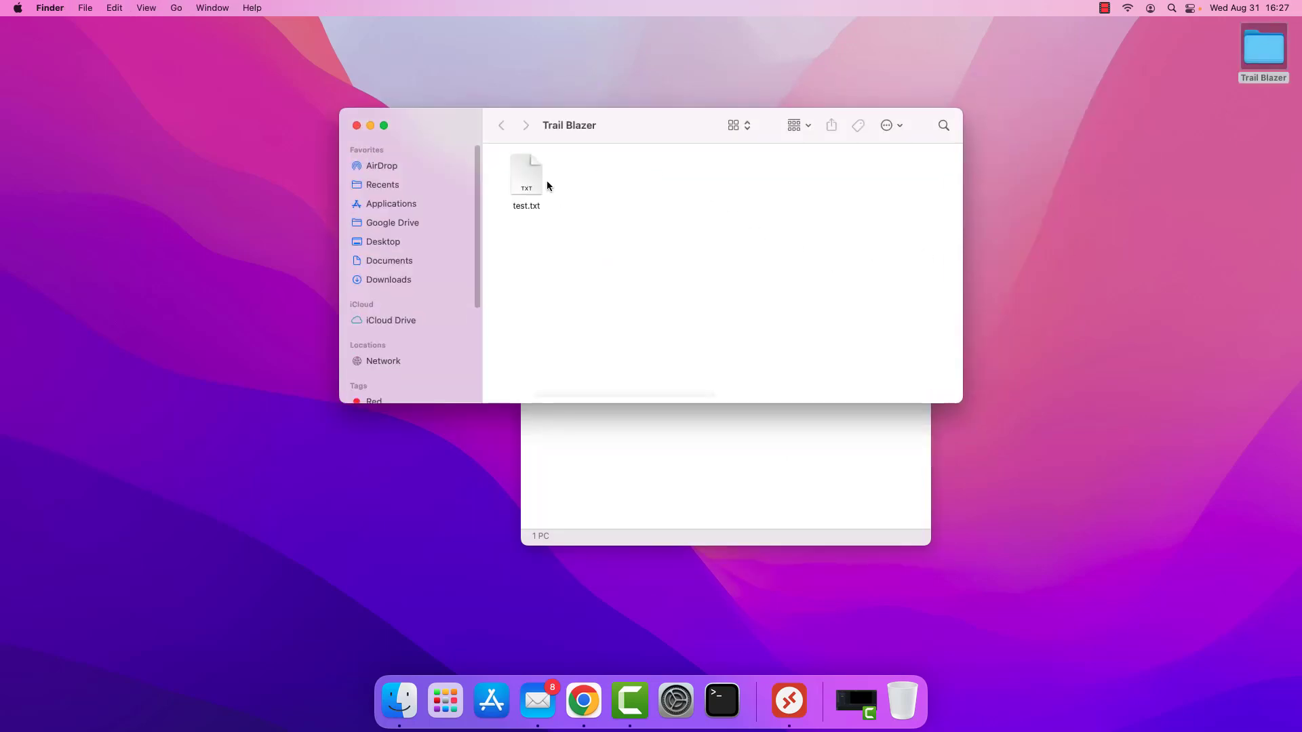
click(528, 190)
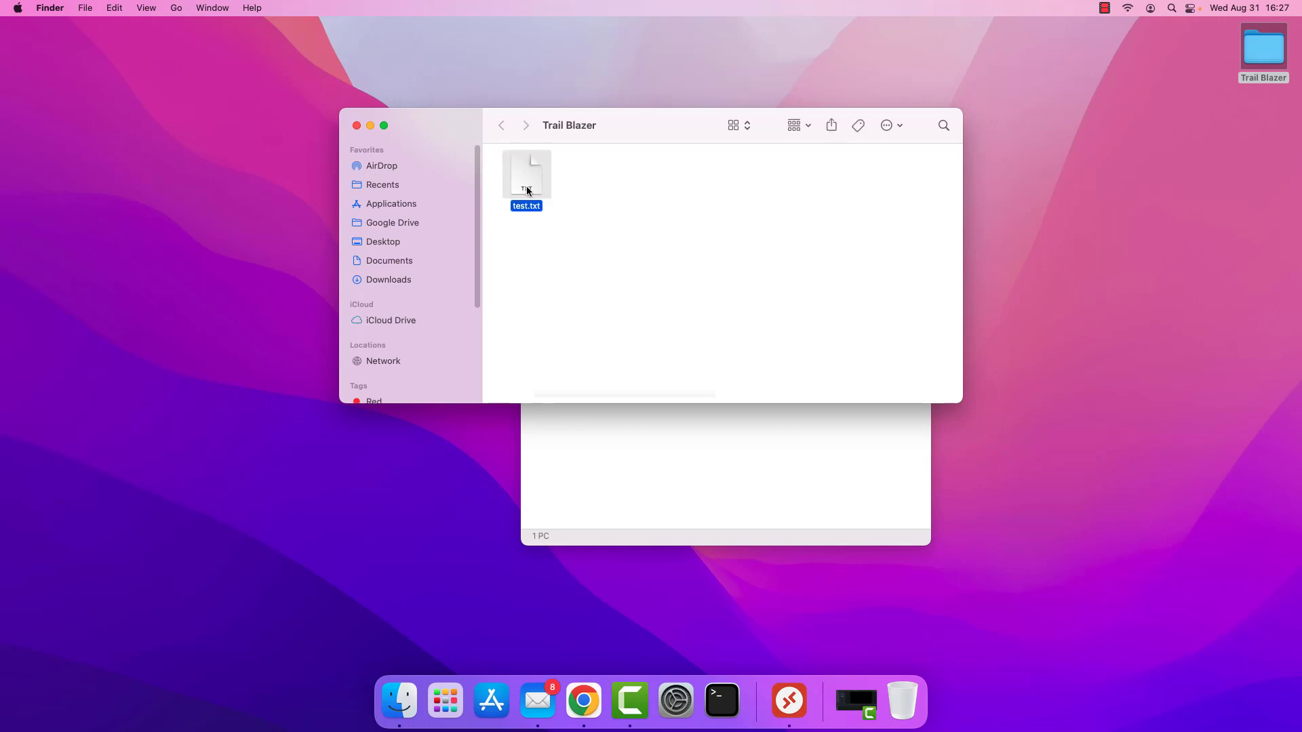
key(super+c)
key(super+v)
click(681, 235)
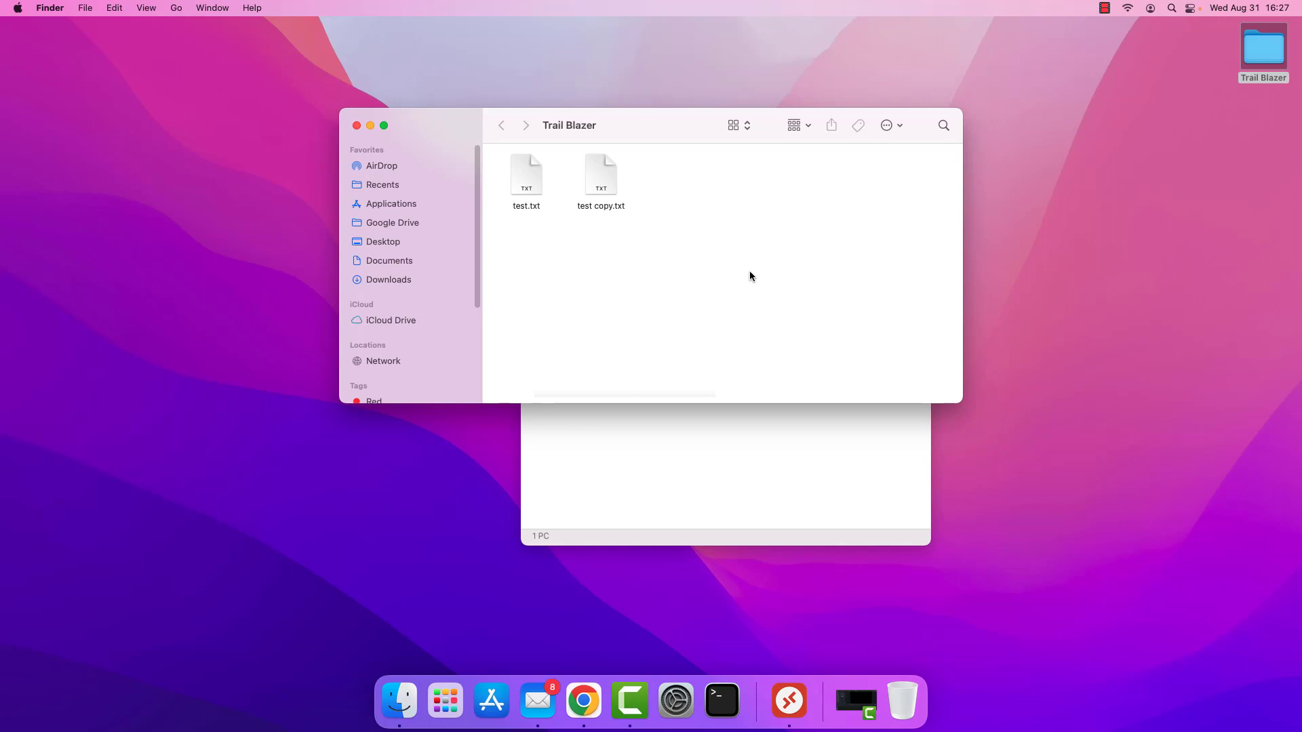
- Edit the saved appserver.trailblz.net PC in Microsoft Remote Desktop so its session does not start in full screen, and save it
click(773, 460)
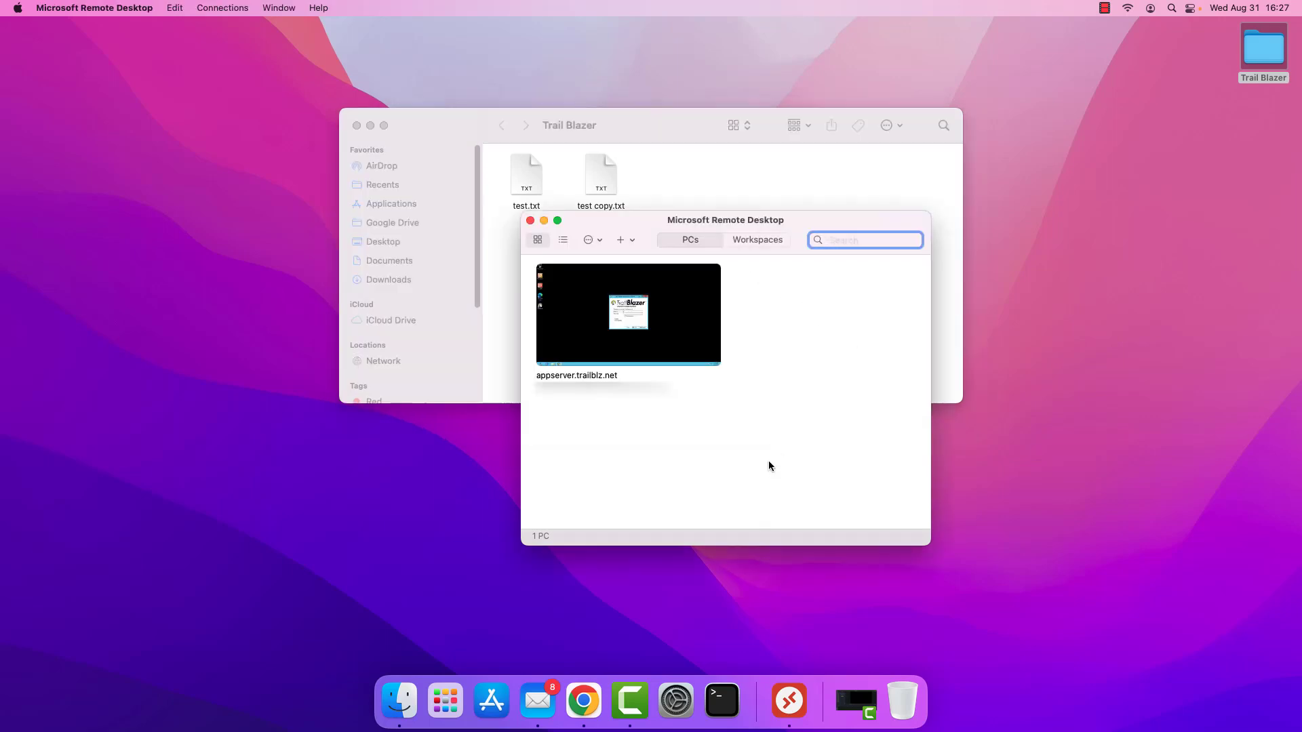
mouse_move(668, 339)
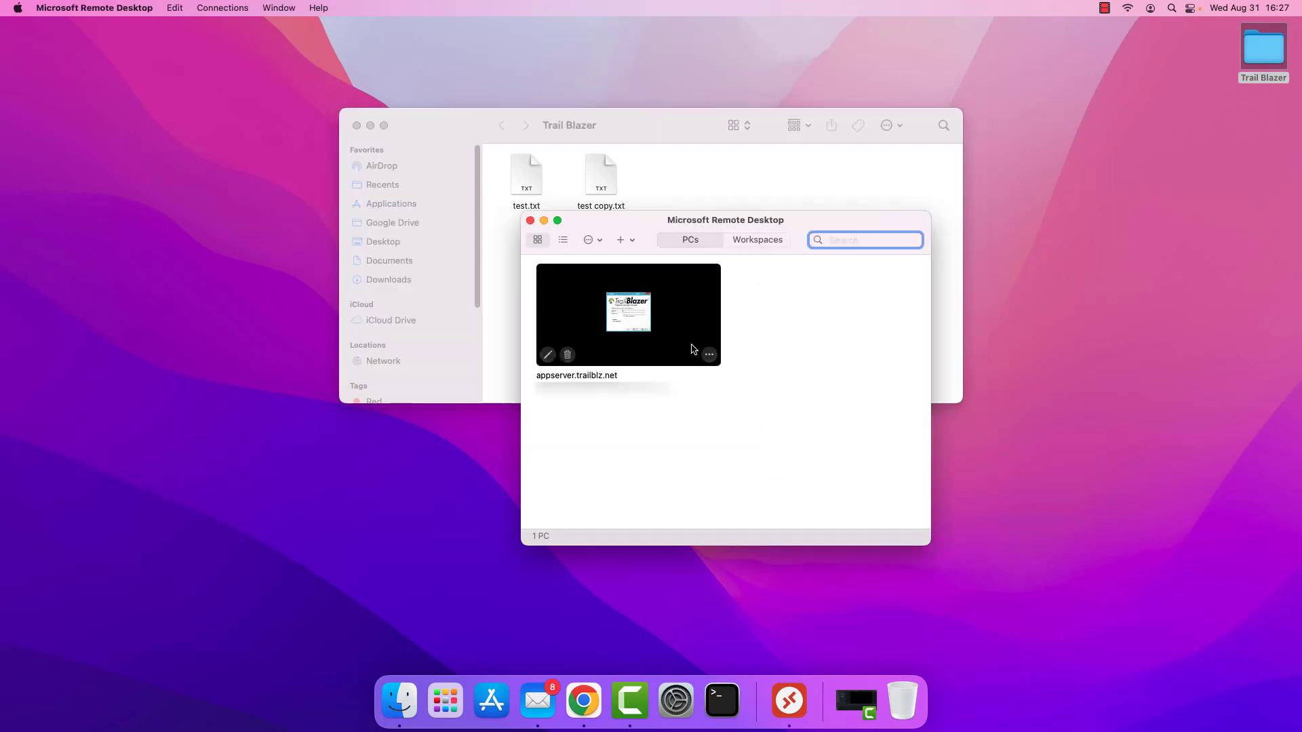
click(548, 355)
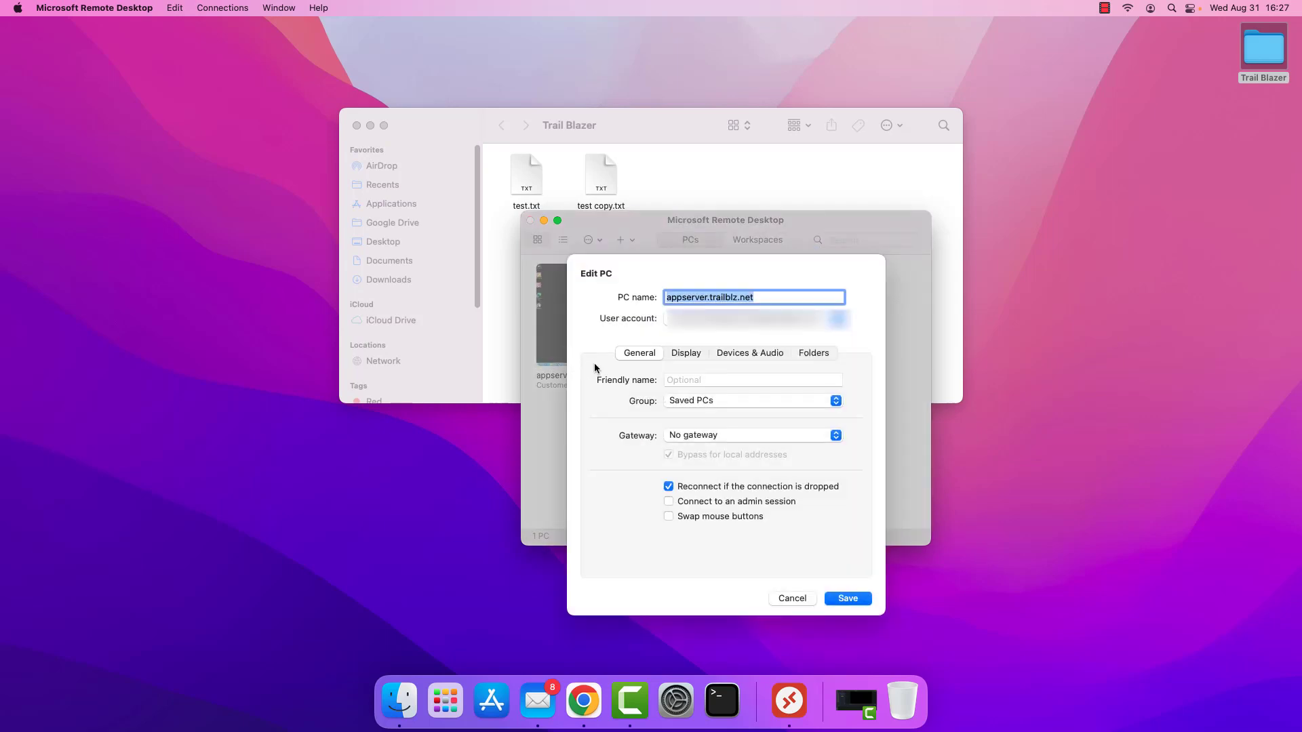
click(685, 353)
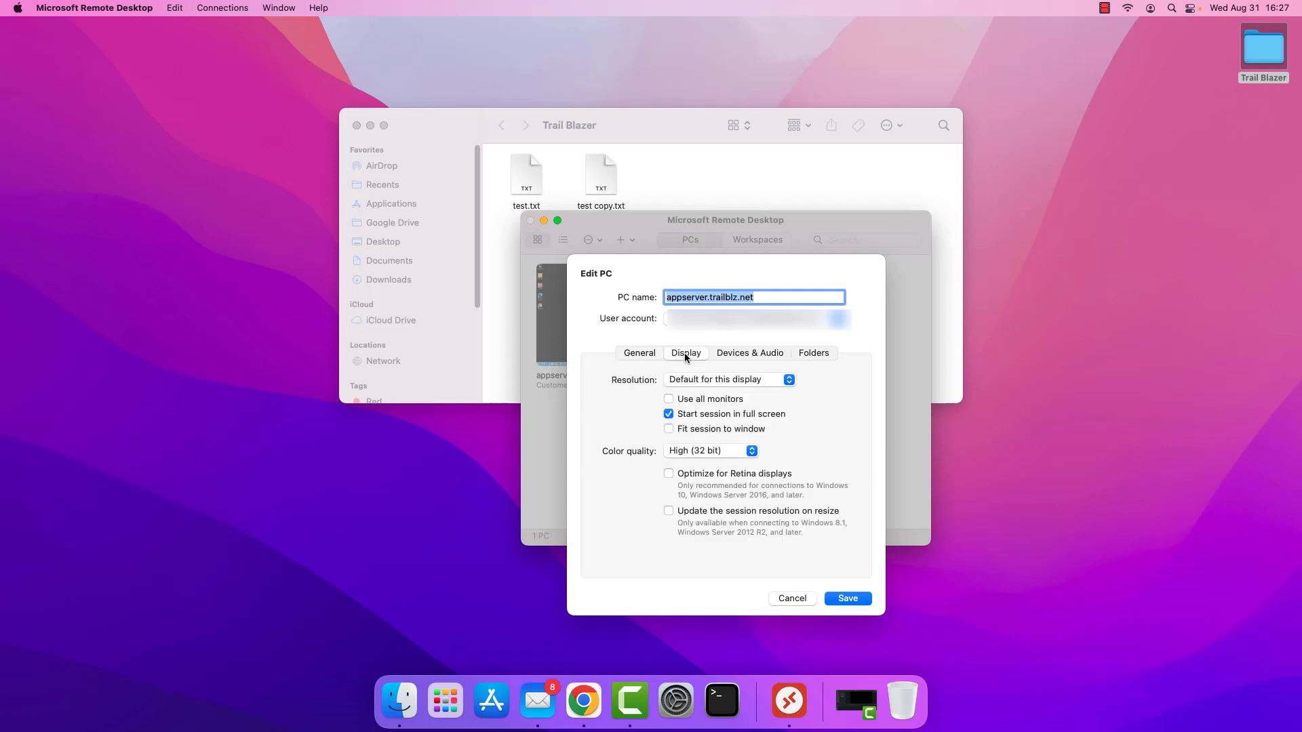
click(669, 414)
click(848, 598)
- Connect to appserver.trailblz.net, move the session window slightly down and right, and accept the server notice
double_click(670, 325)
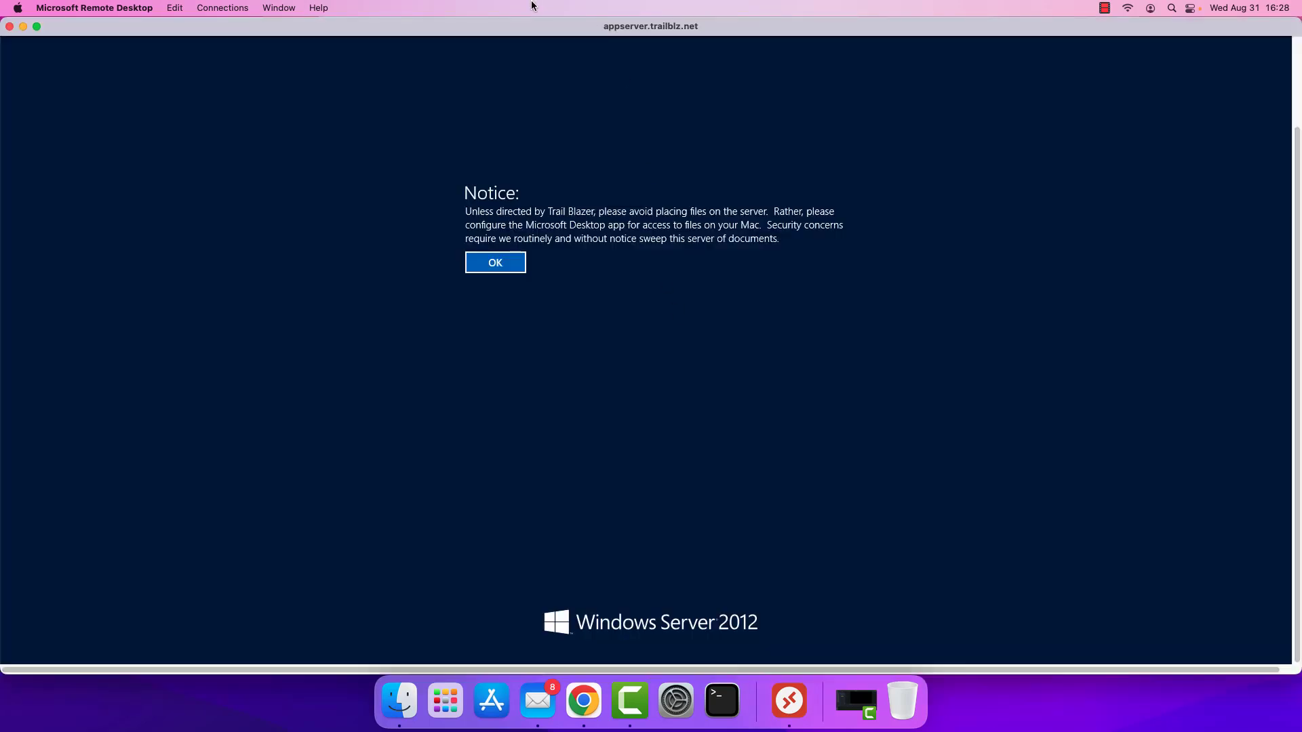
drag(503, 32, 533, 49)
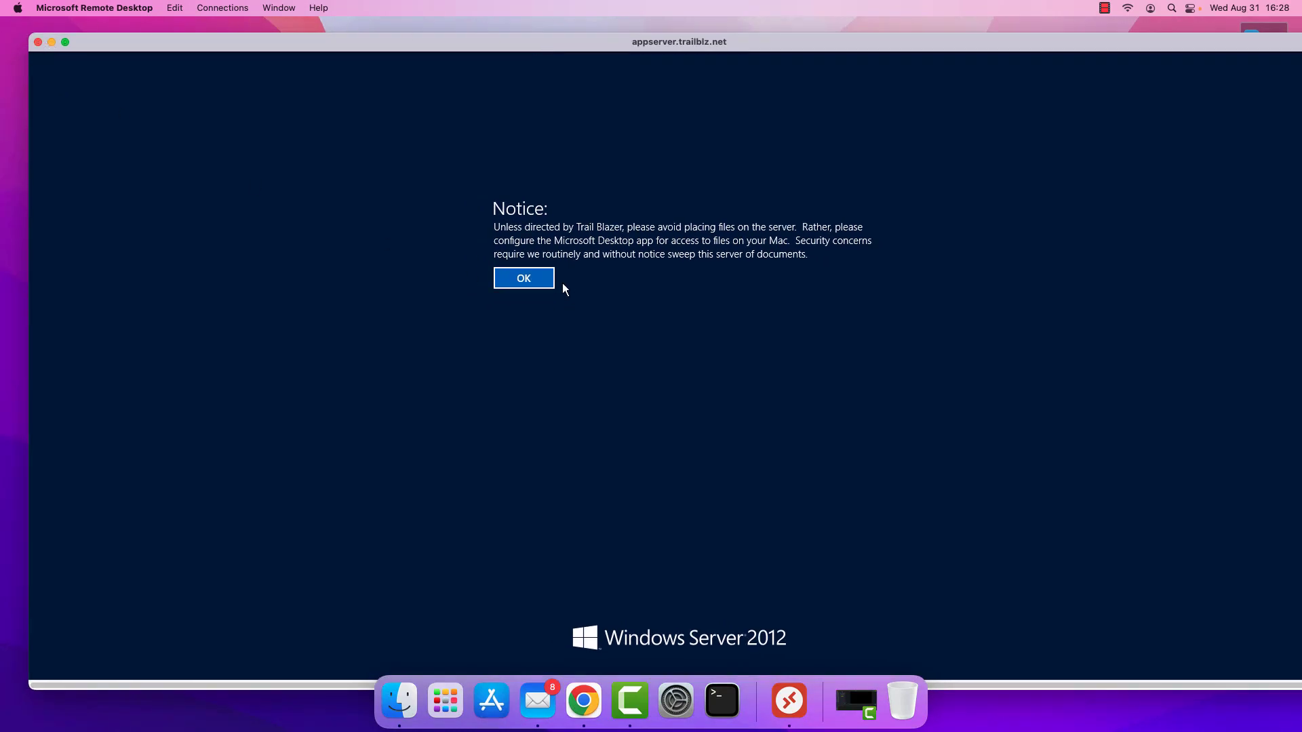
click(538, 278)
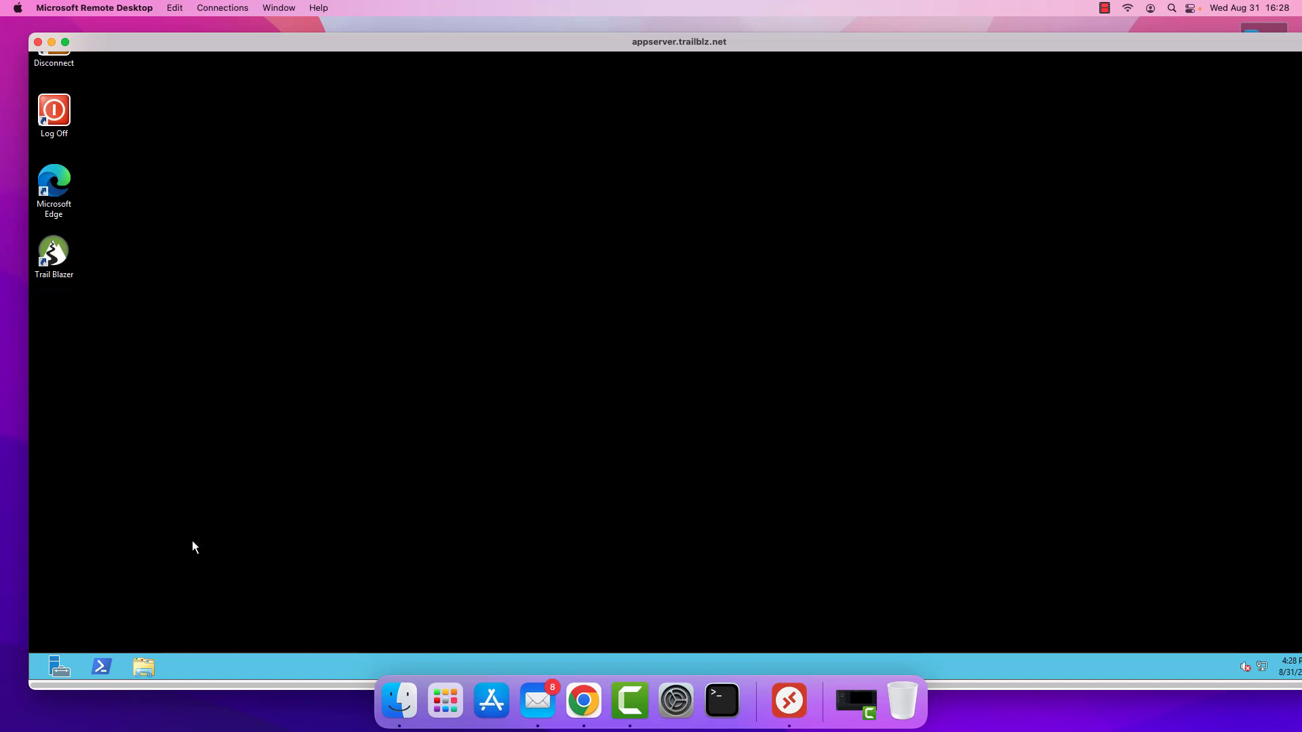
- Open the redirected Trail Blazer on Mac-mini folder in File Explorer on the remote desktop
click(145, 668)
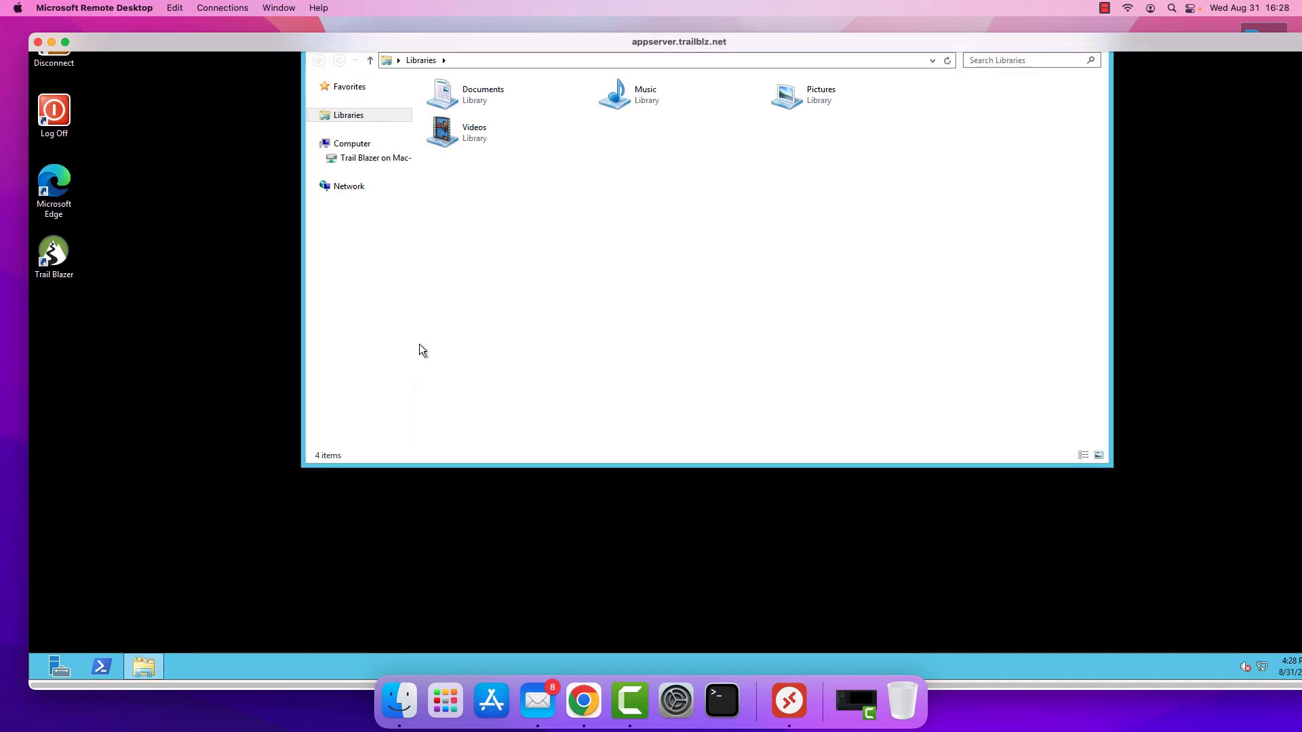
click(370, 159)
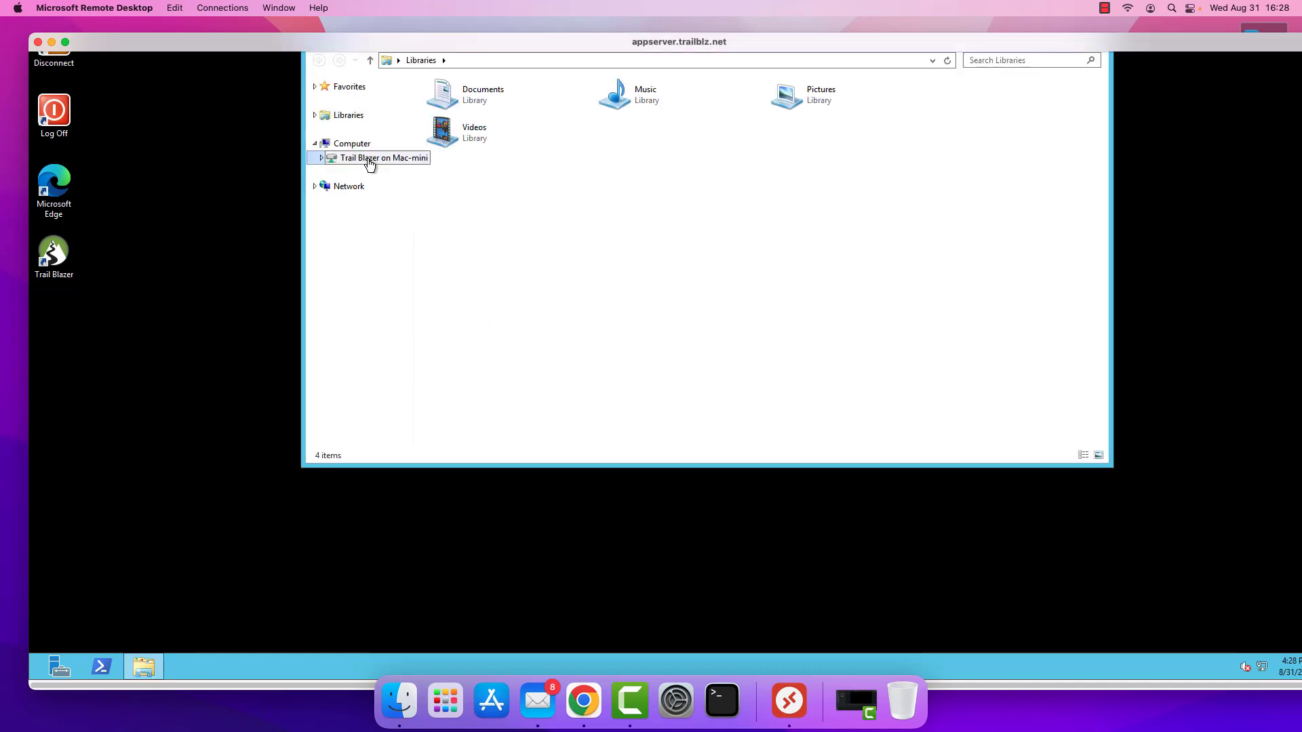